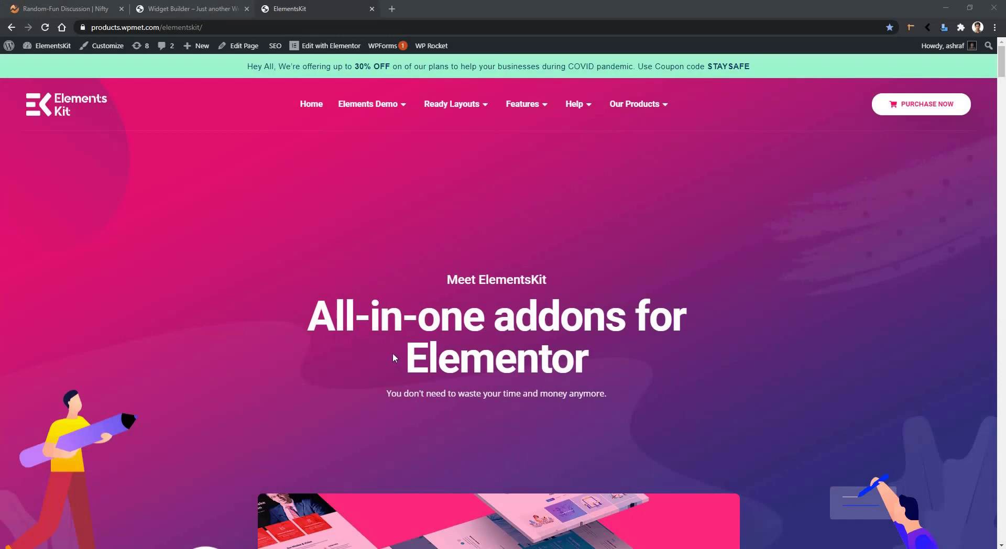
- Open the Woo Product Carousel demo page from the Elements Demo menu in a new tab
mouse_move(361, 104)
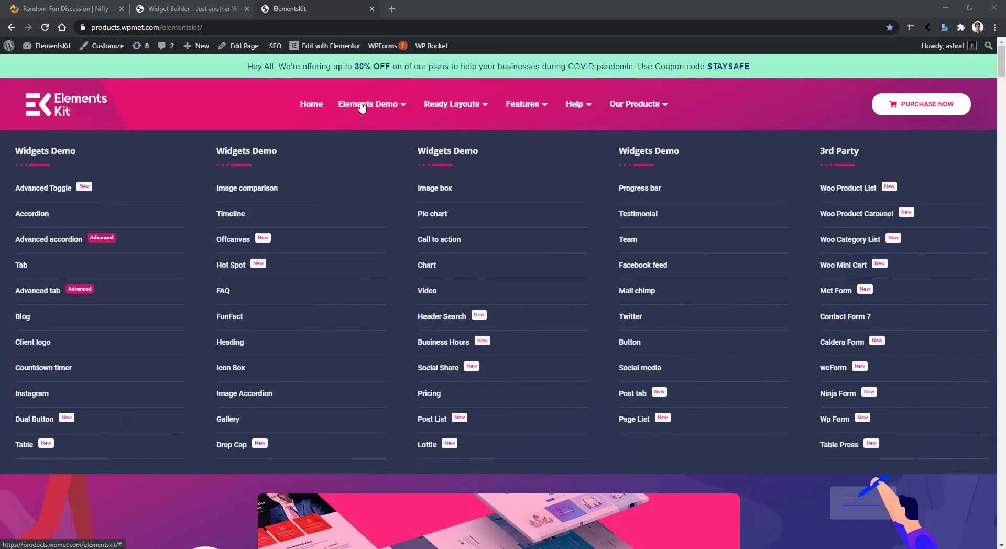
left_click(840, 214)
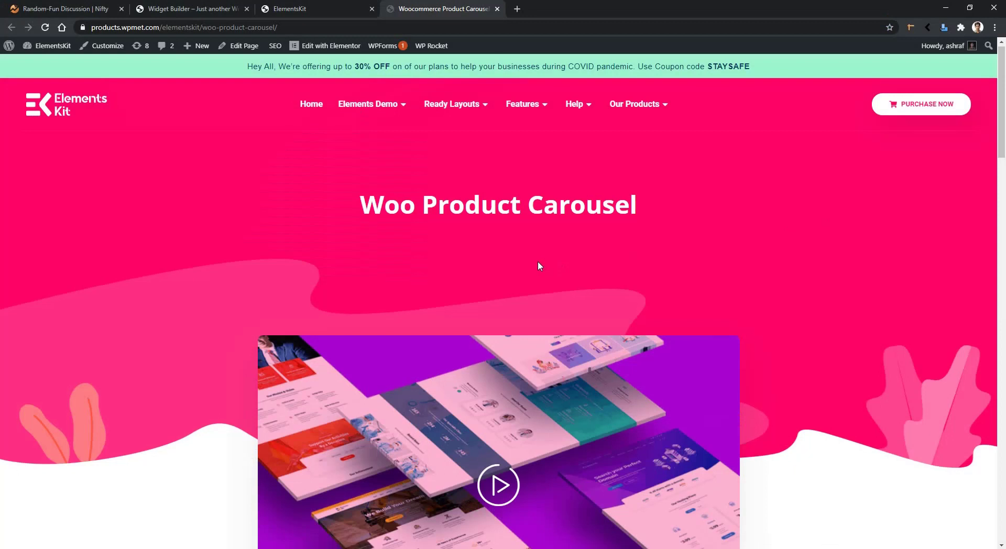
- Scroll through the demos, sliding style One forward and swiping style Two ahead three products
scroll(538, 262, "down", 5)
scroll(539, 268, "down", 3)
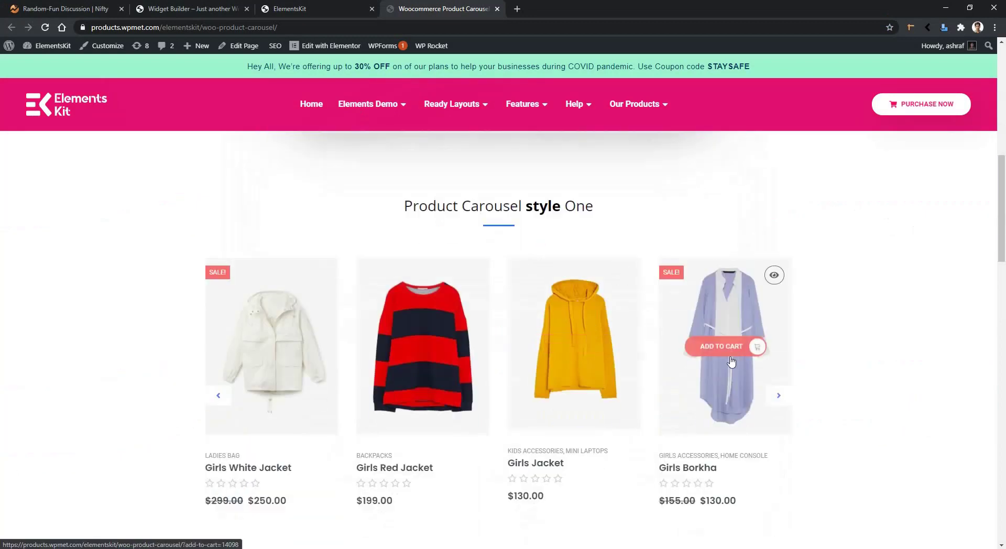
scroll(736, 362, "down", 1)
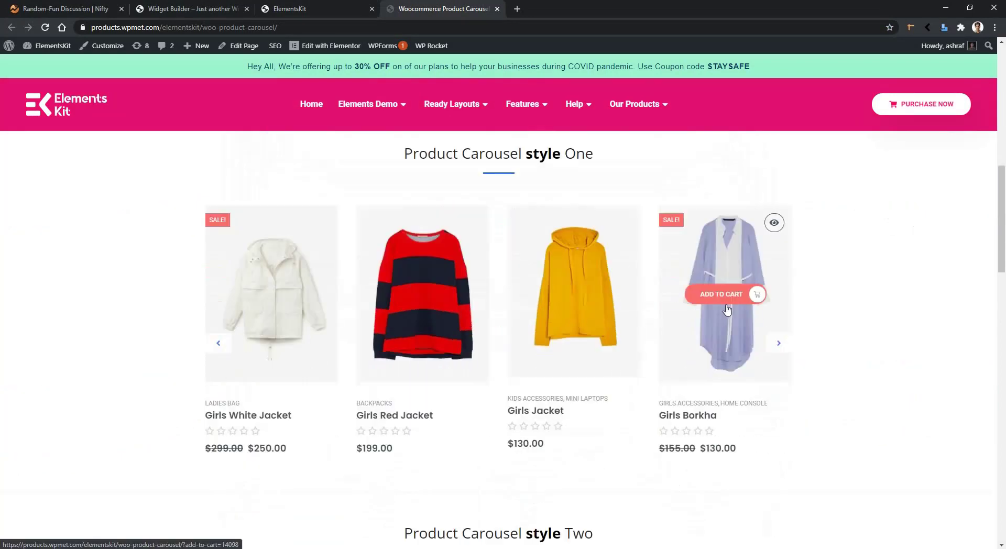
left_click(777, 345)
scroll(777, 343, "down", 7)
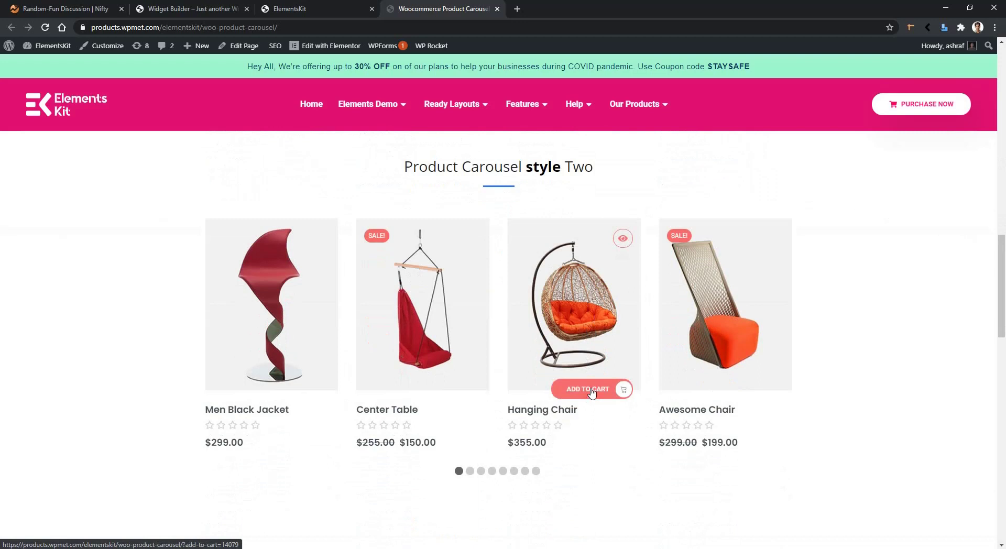
left_click_drag(699, 337, 320, 336)
left_click_drag(642, 342, 411, 433)
- Scroll to the later styles and open, then close, the Hanging Chair quick view
scroll(411, 433, "down", 1)
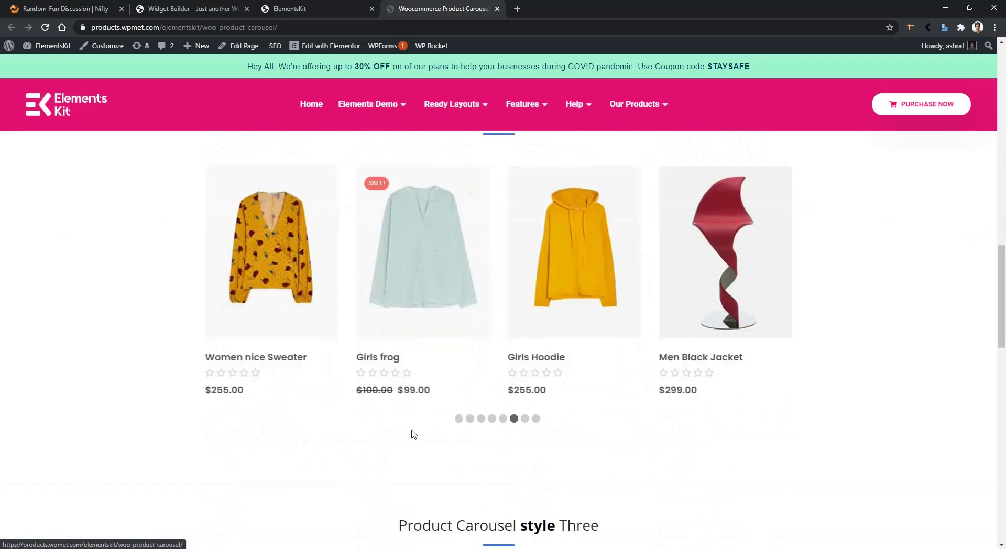
scroll(498, 424, "down", 6)
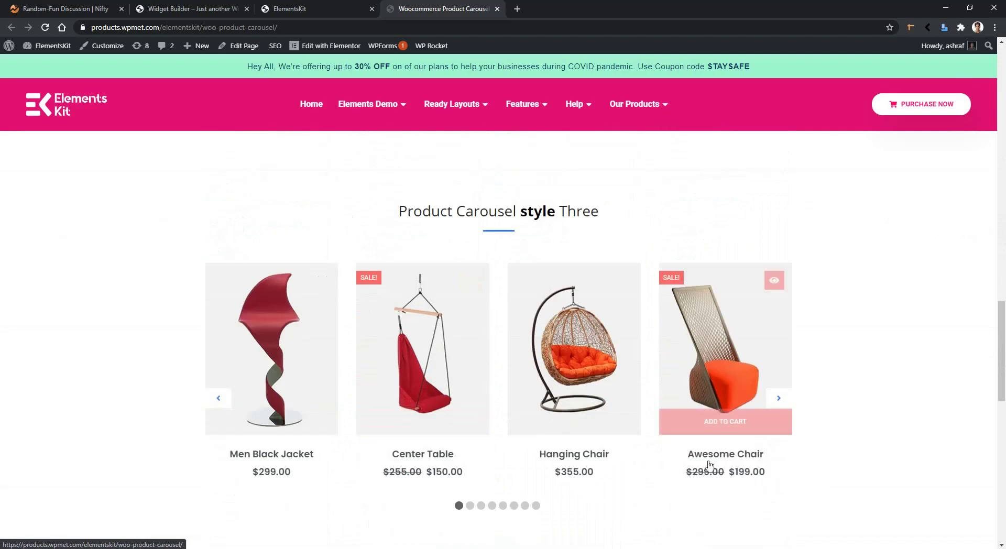
scroll(778, 398, "down", 7)
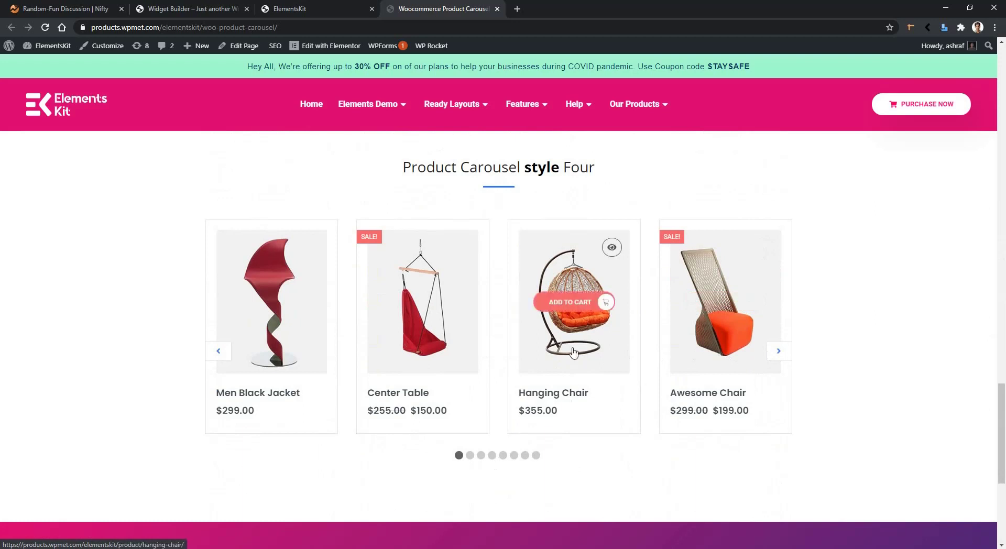
left_click(612, 247)
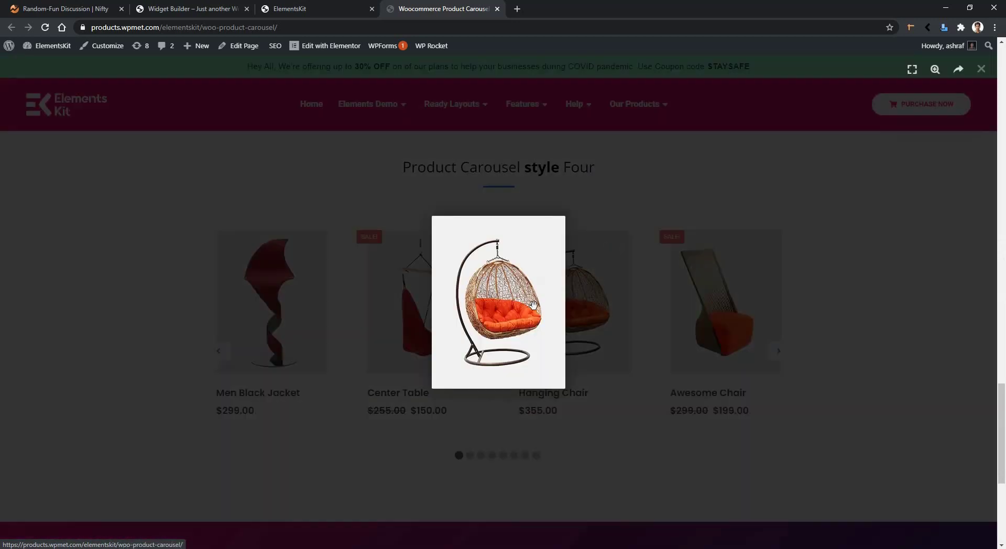
left_click(612, 267)
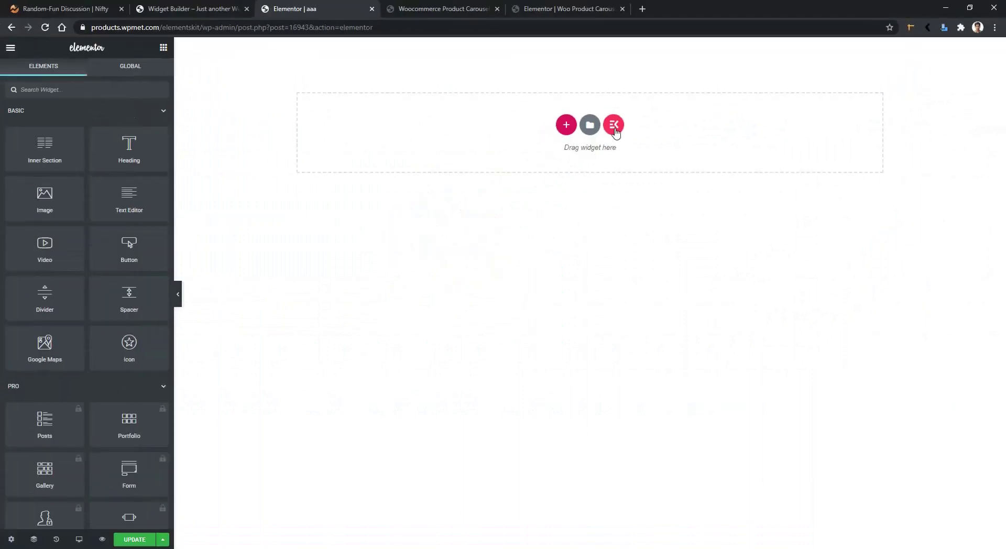
left_click(615, 127)
left_click(422, 144)
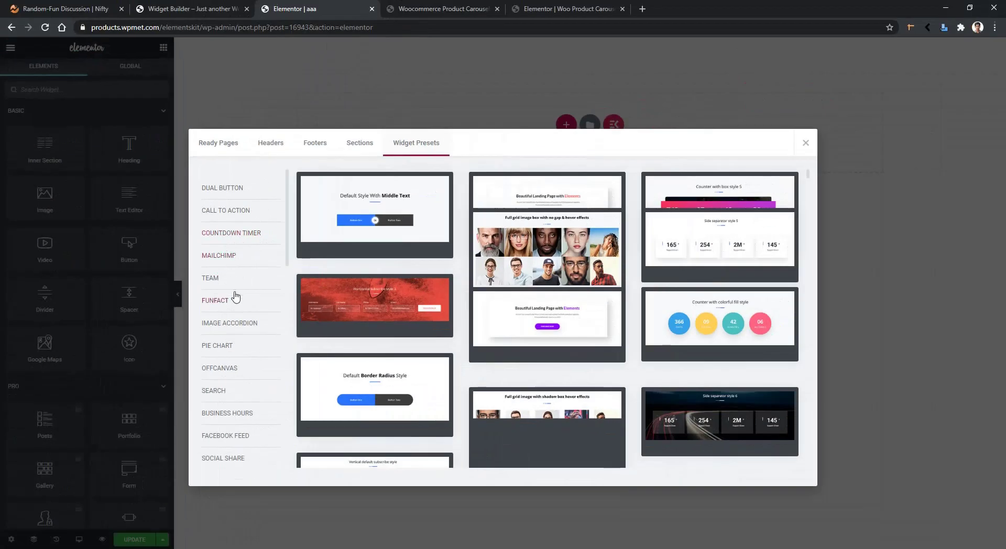
scroll(236, 297, "down", 6)
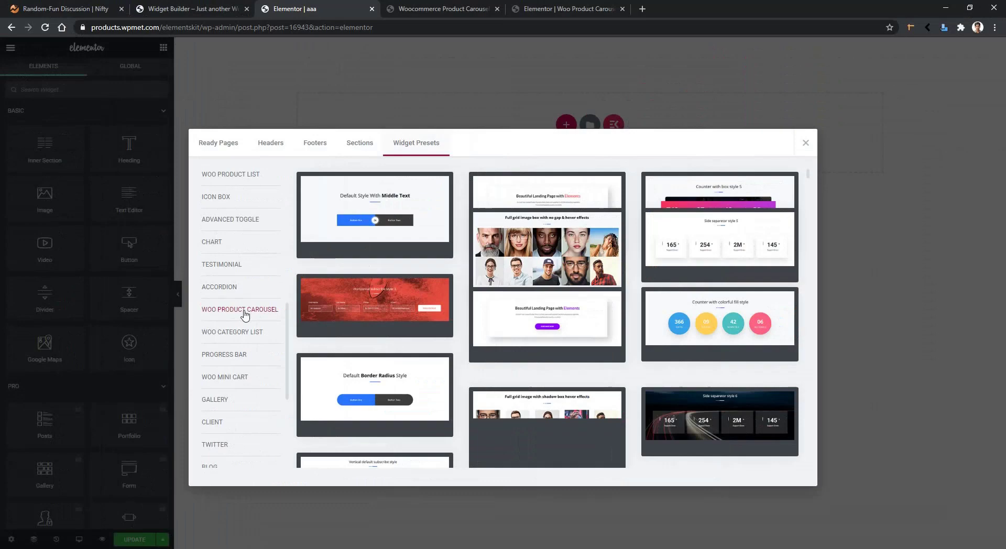
left_click(483, 284)
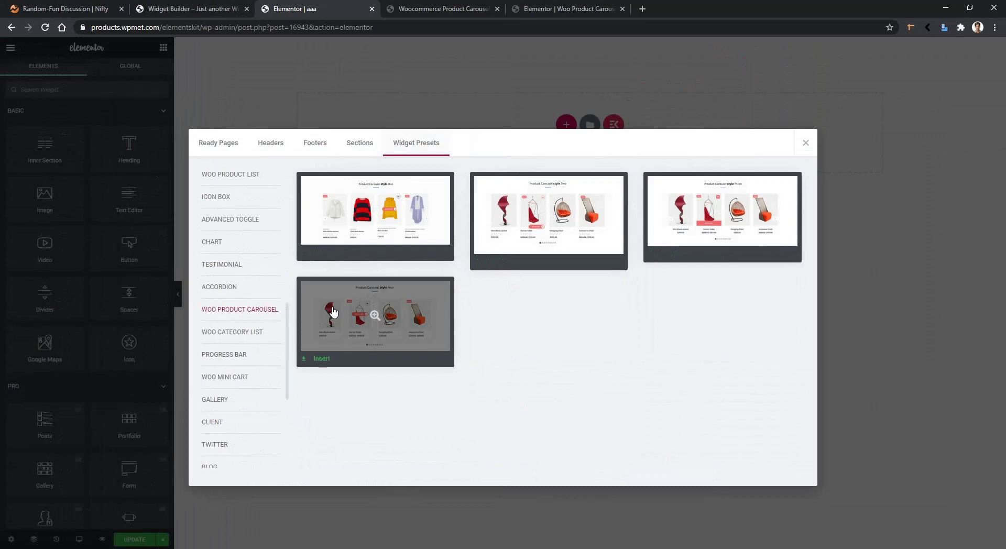
left_click(375, 214)
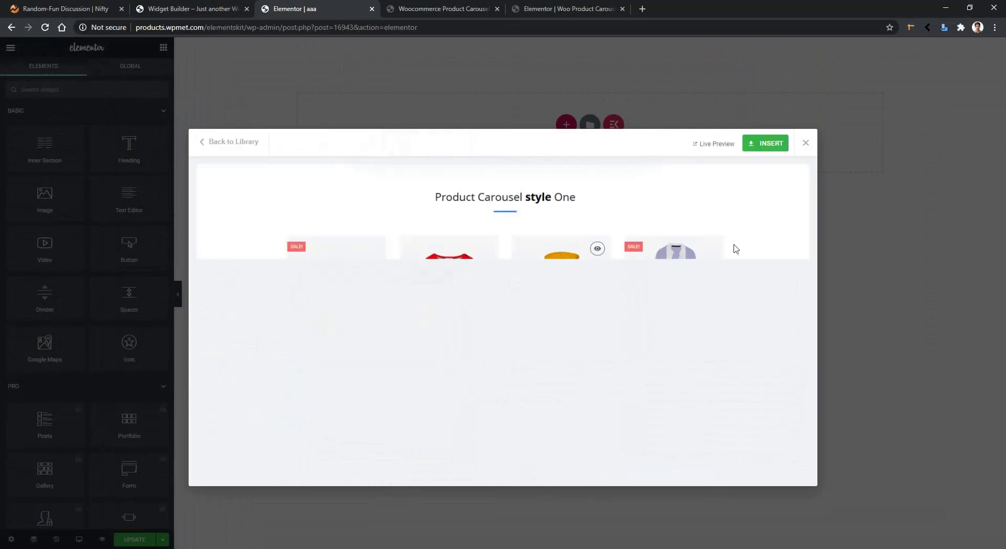
left_click(769, 147)
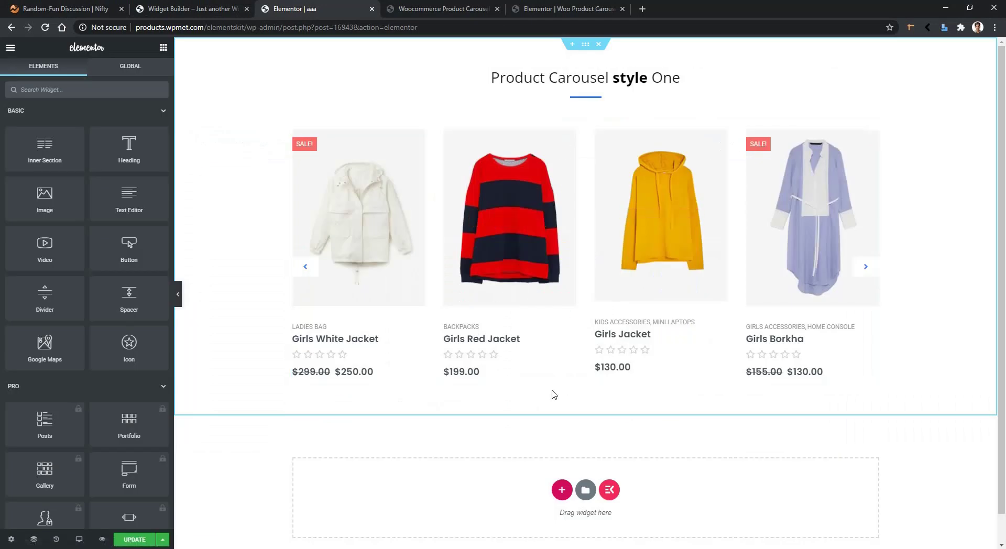
mouse_move(874, 138)
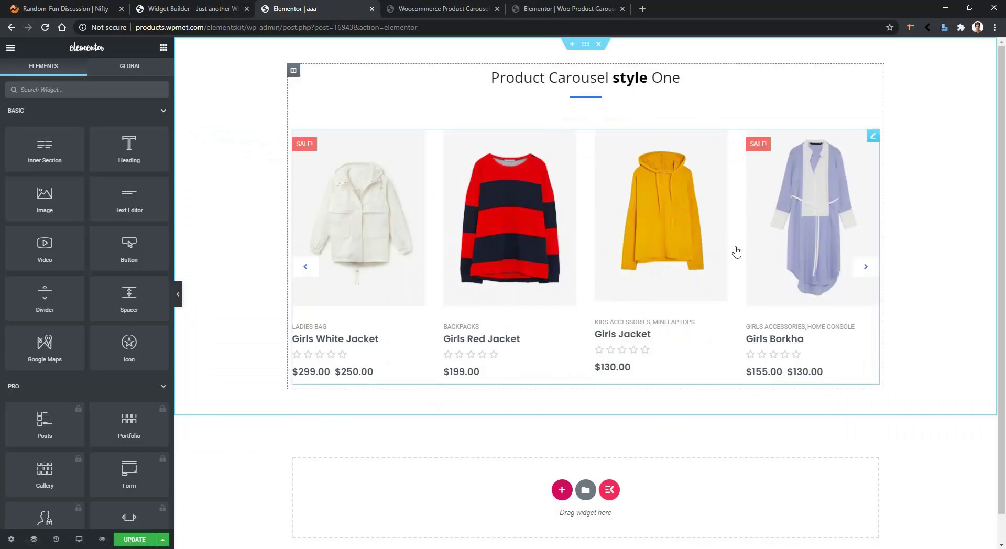
left_click(873, 138)
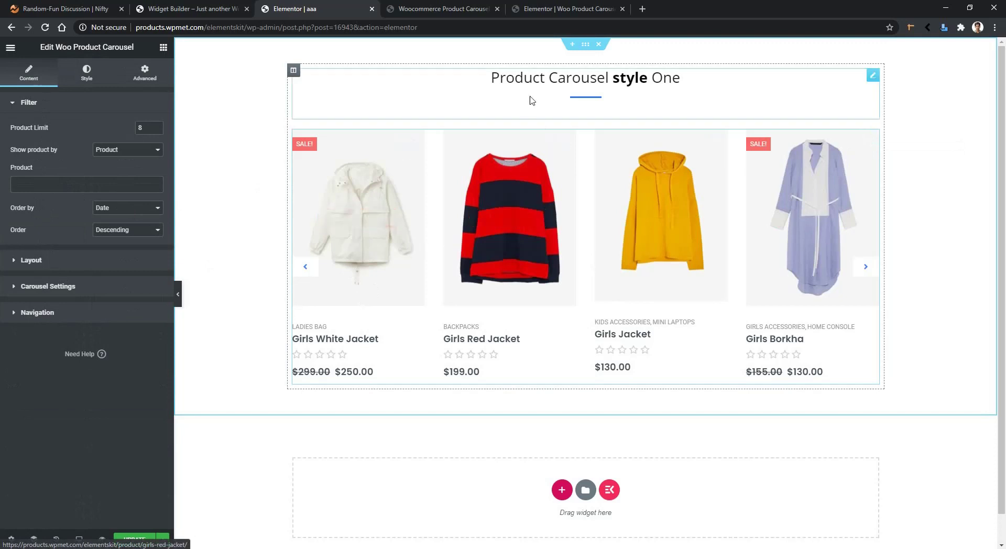
left_click(599, 44)
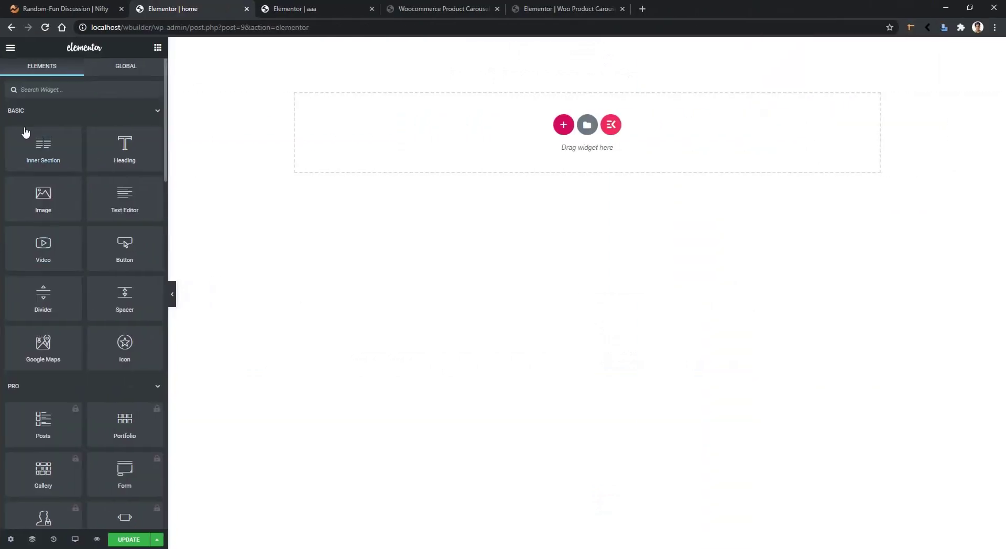
- Add the Woo Product Carousel found via 'woo p', drop Uncategorized, and limit it to 4 products
left_click(56, 87)
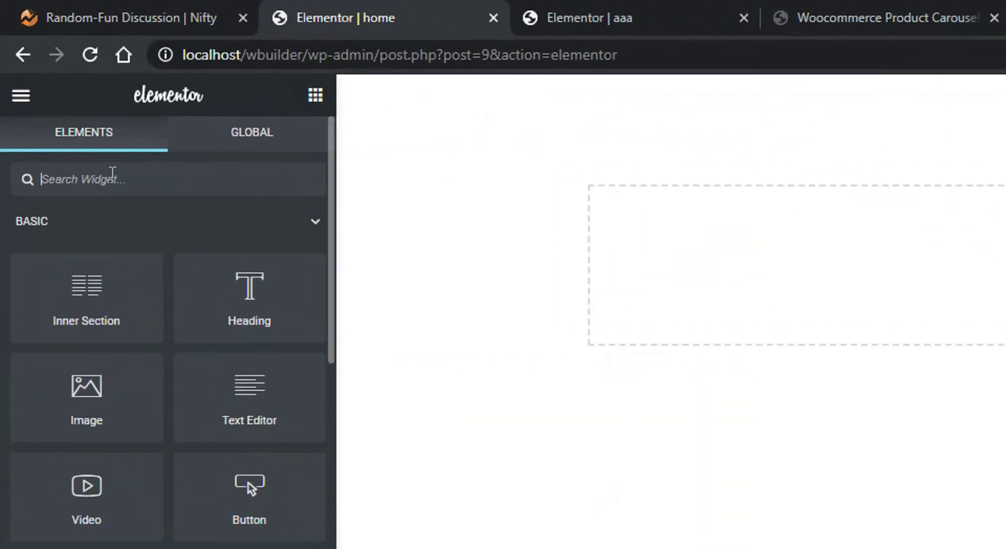
type("woo p")
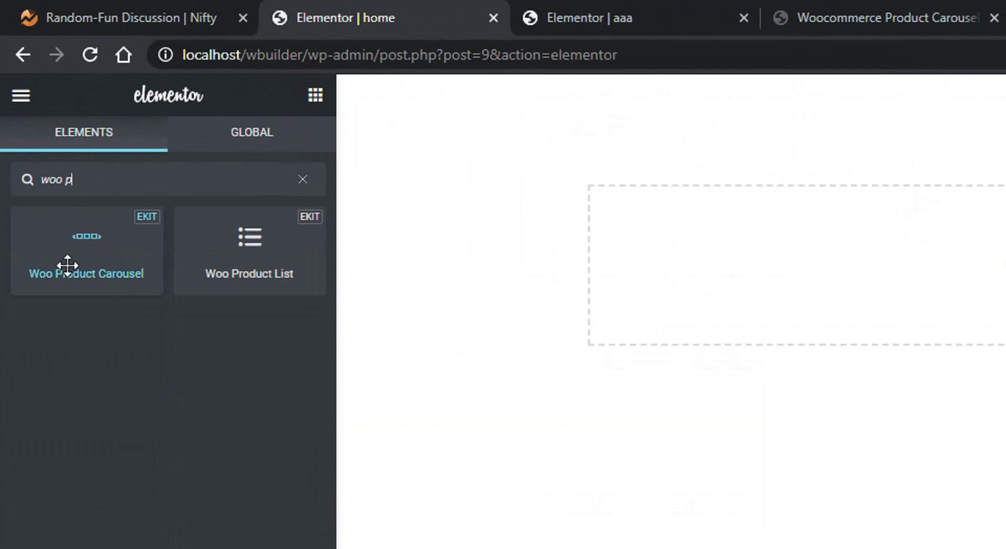
left_click_drag(67, 265, 994, 306)
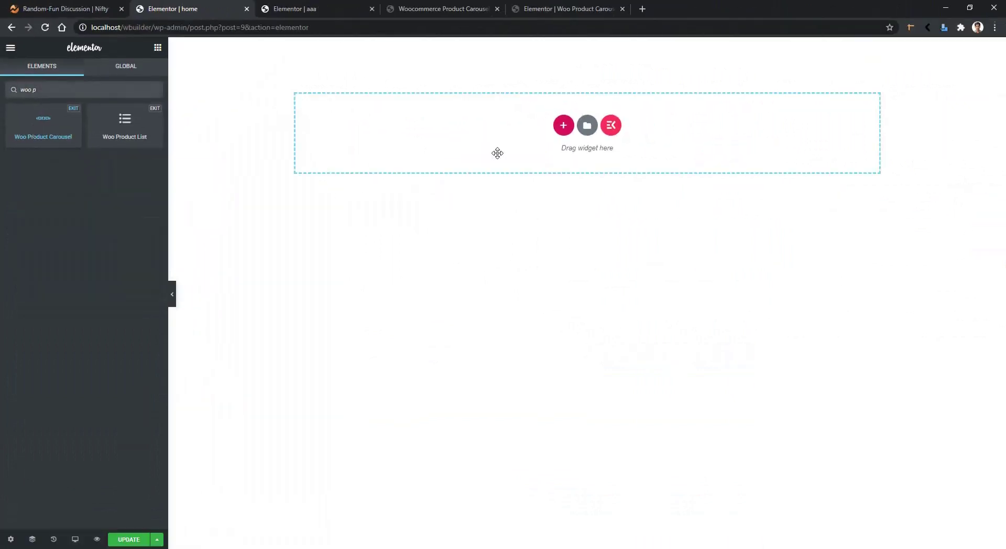
left_click_drag(497, 153, 498, 157)
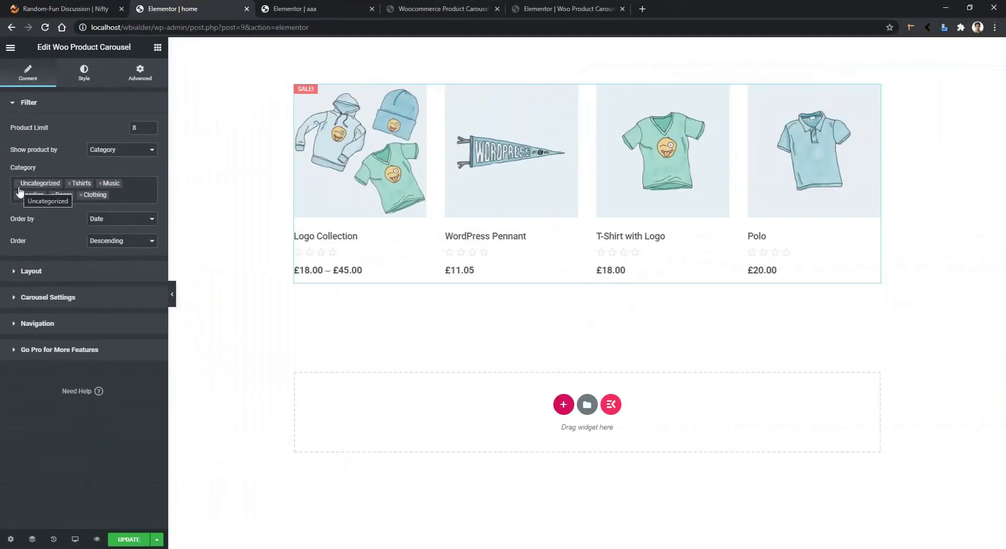
left_click(18, 184)
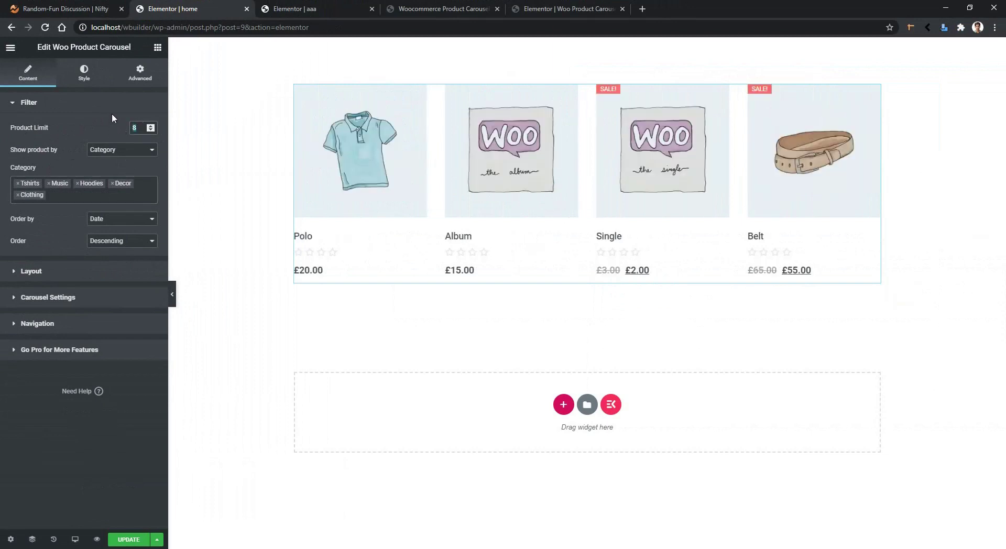
type("4")
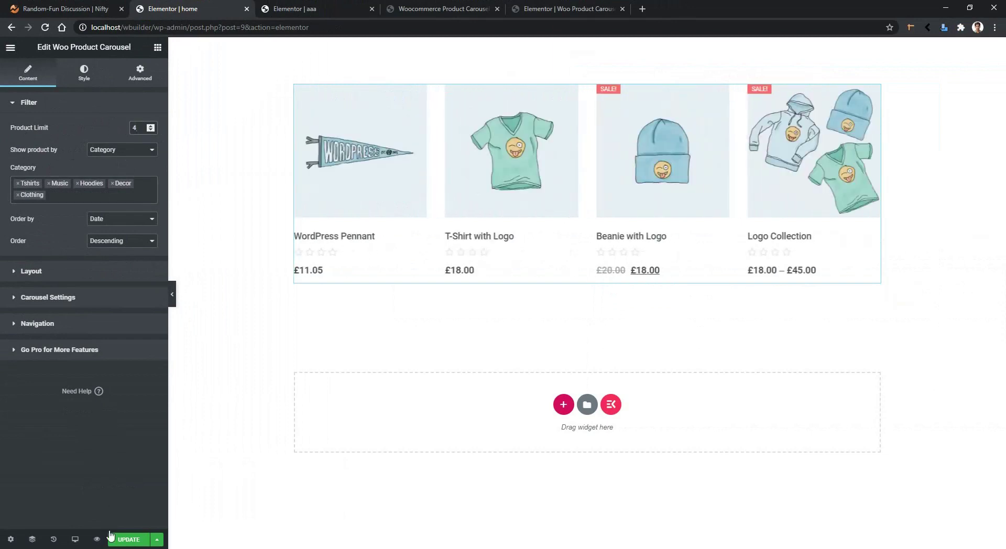
- Preview the live page and swipe the carousel back and forth to test it
left_click(97, 539)
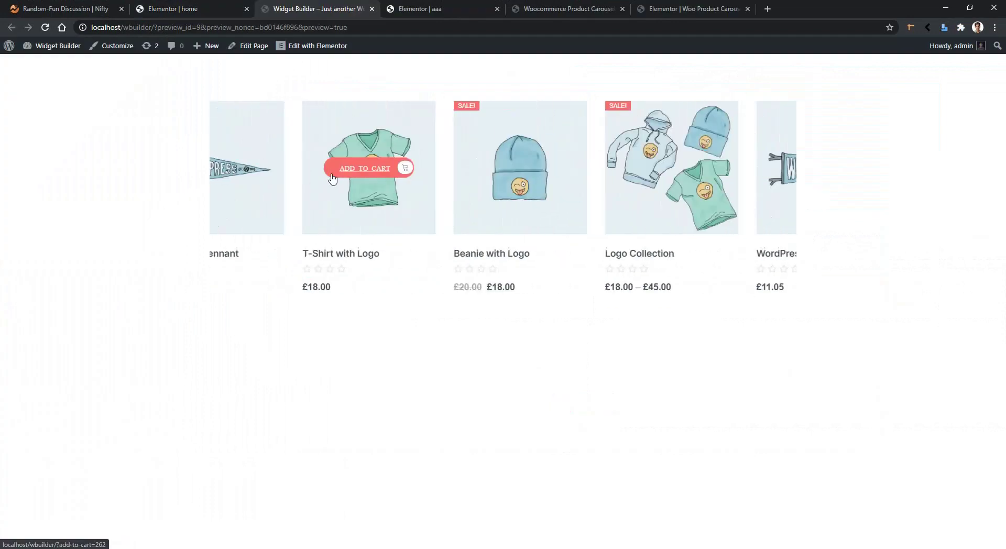
left_click_drag(651, 217, 409, 198)
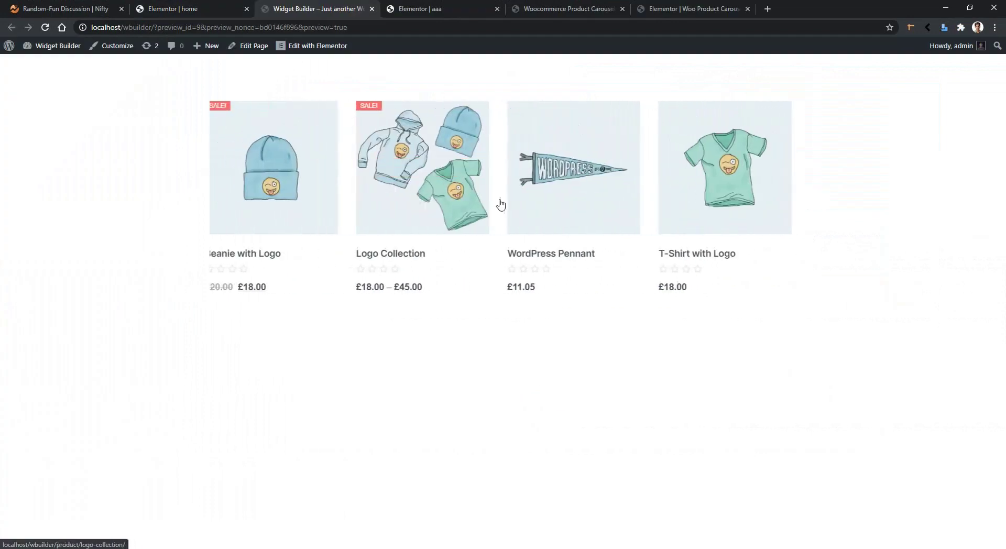
left_click_drag(741, 233, 366, 227)
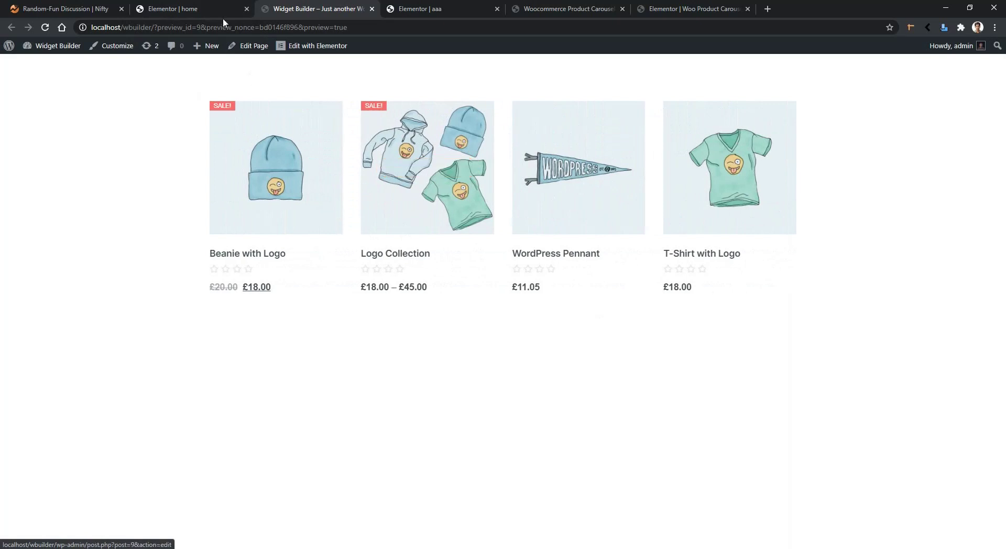
left_click(184, 8)
- Turn off the carousel's Loop, update the page and check it live
left_click(46, 296)
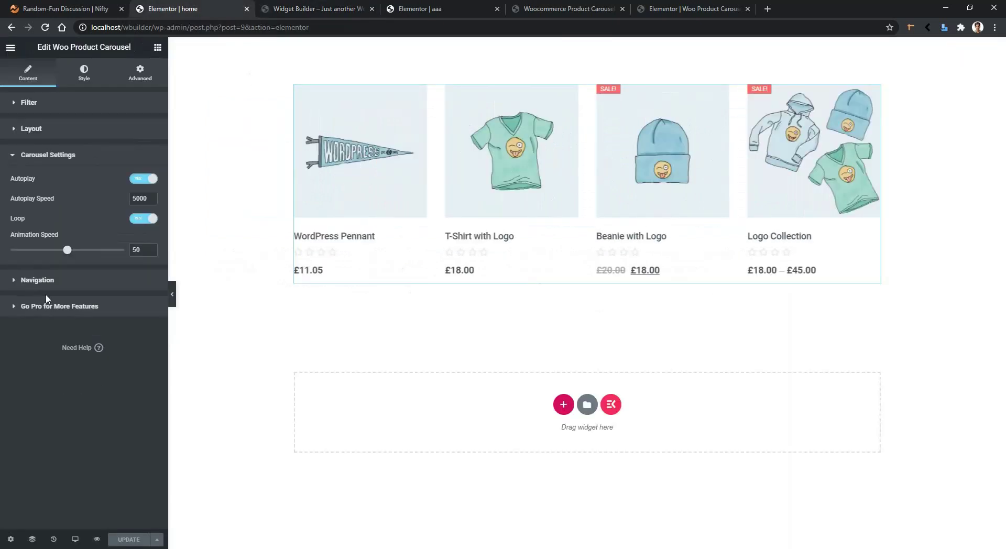
left_click(146, 219)
left_click(126, 539)
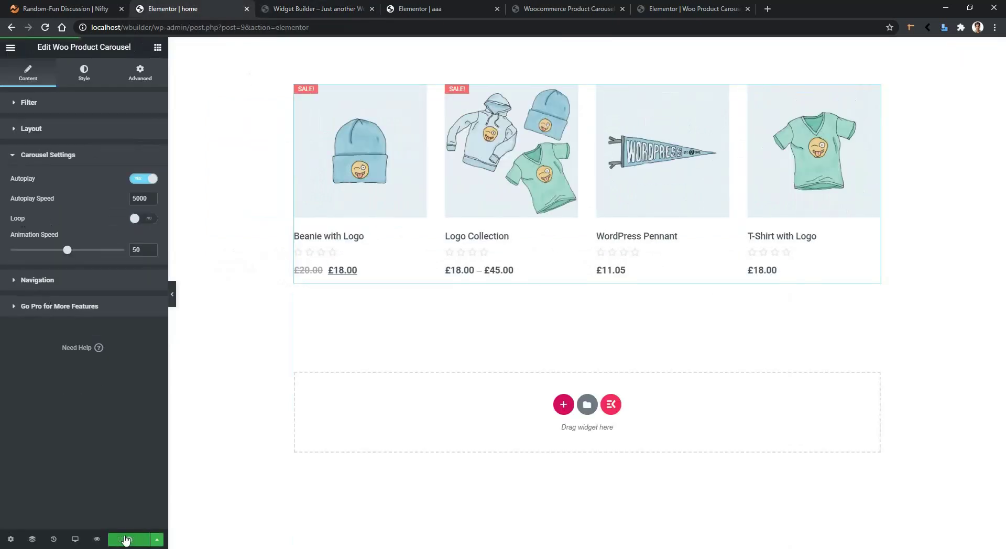
left_click(287, 13)
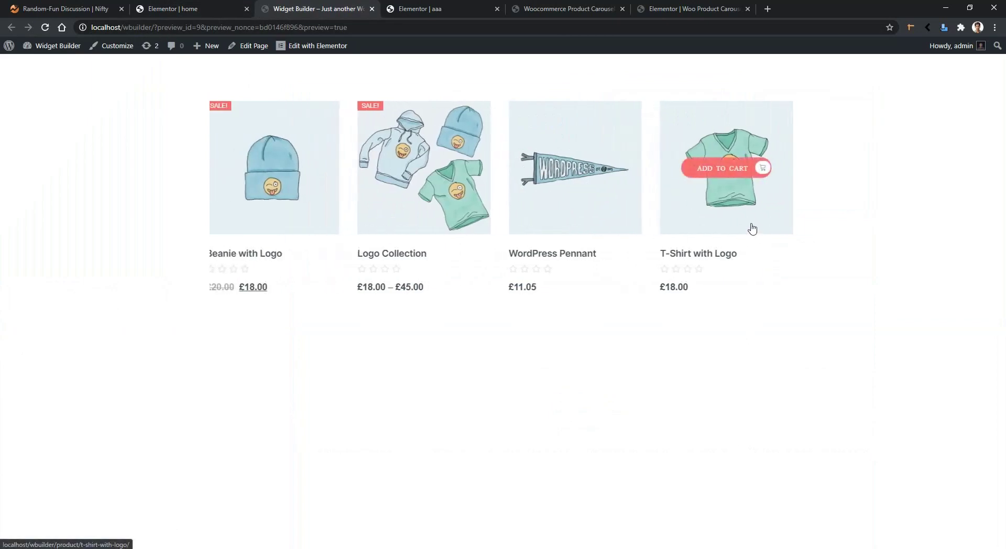
key("ctrl+Page_Up")
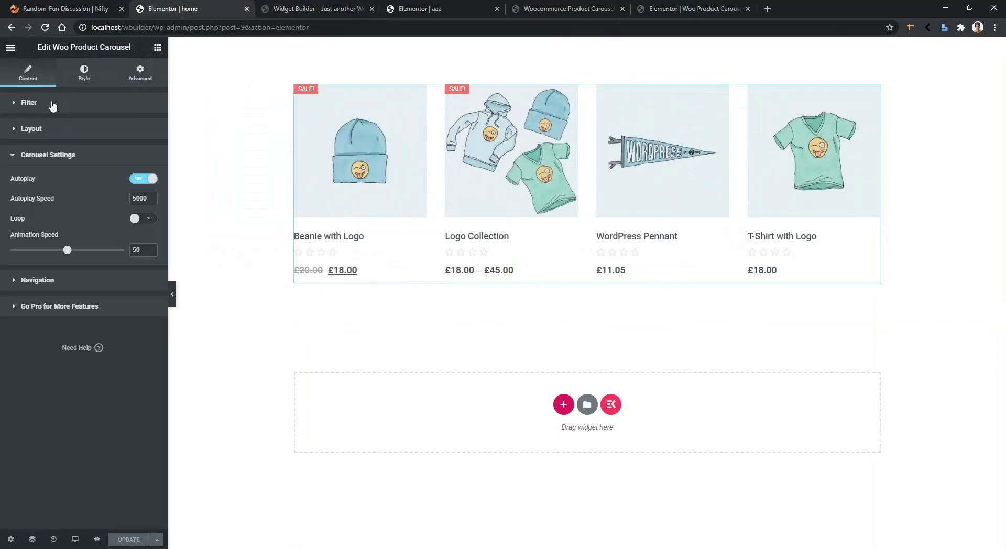
- Set Product Limit to 5 and confirm the live carousel slides on to a fifth product
left_click(53, 106)
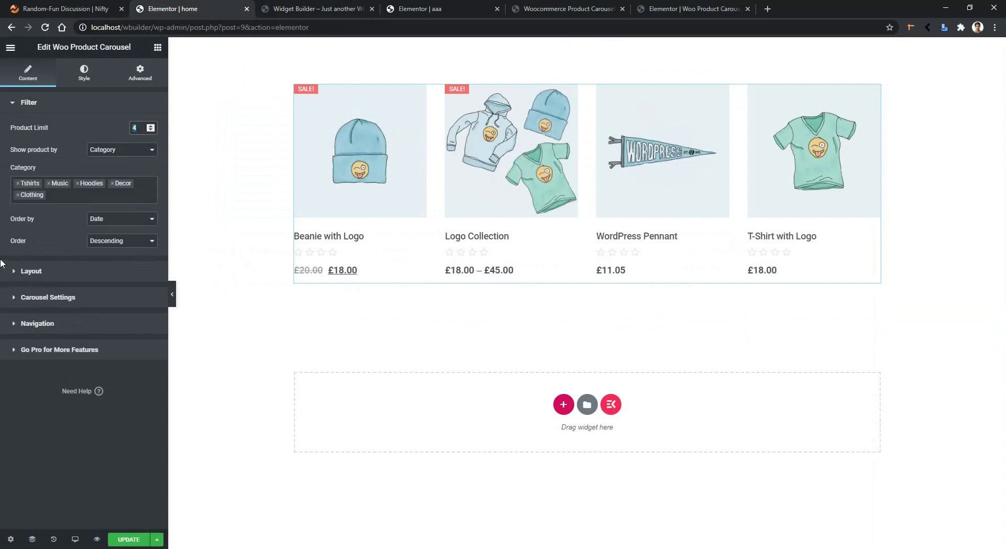
type("5")
key("ctrl+Page_Down")
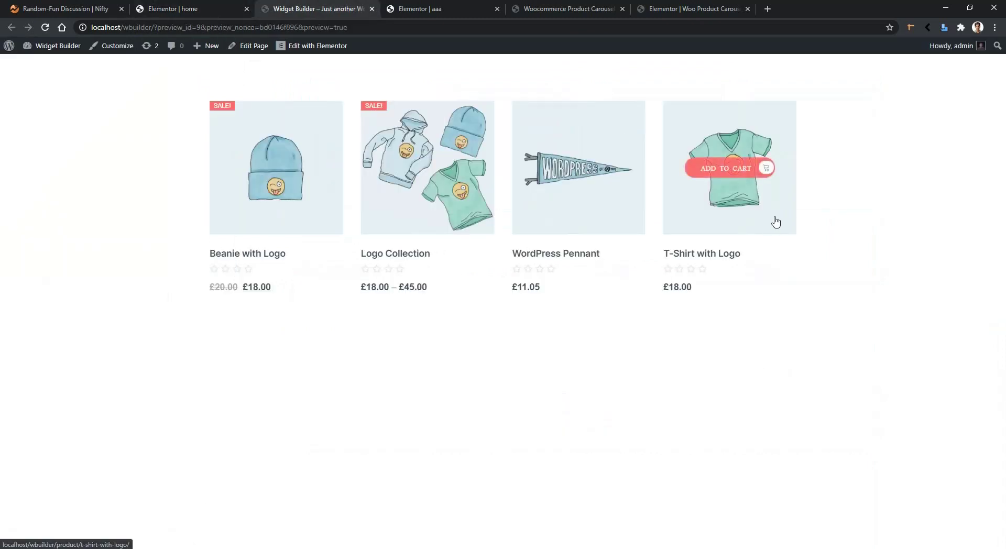
left_click_drag(775, 222, 471, 203)
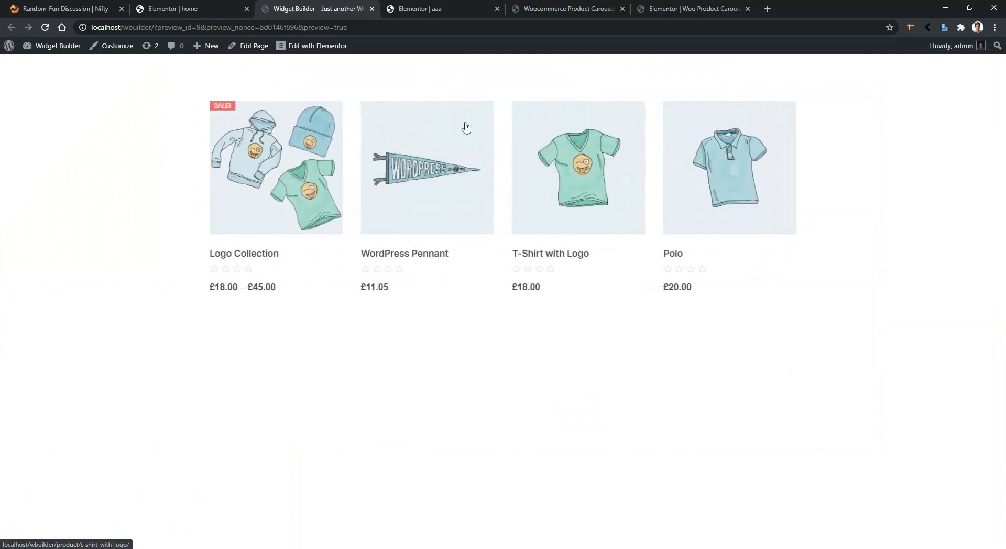
key("ctrl+Page_Up")
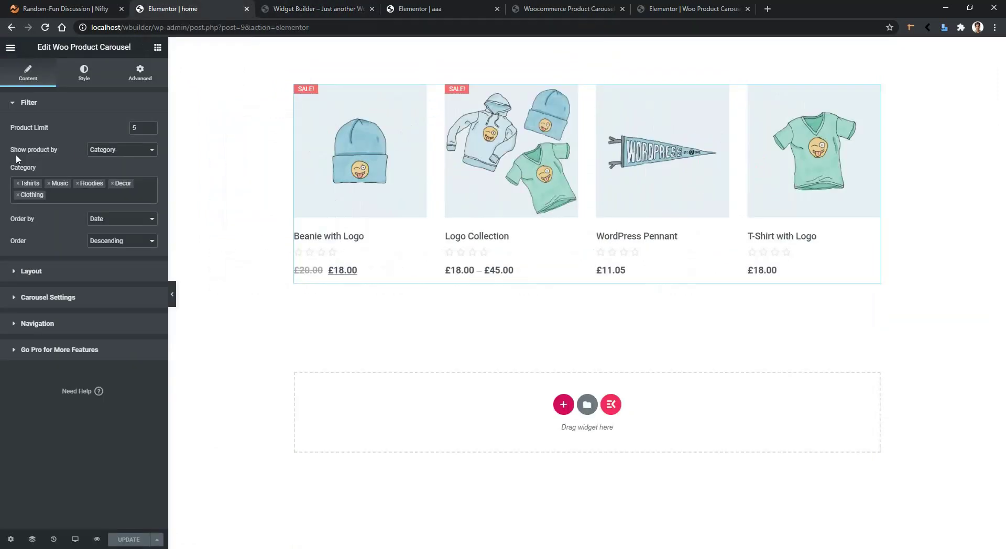
- Set Show product by to Product and pick Beanie with Logo and Single
left_click(113, 151)
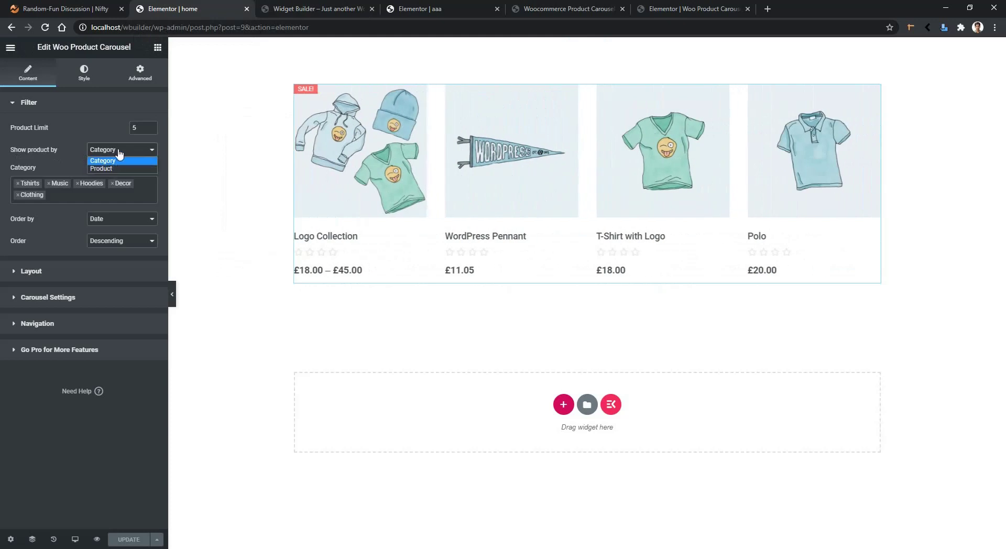
left_click(113, 168)
left_click(92, 183)
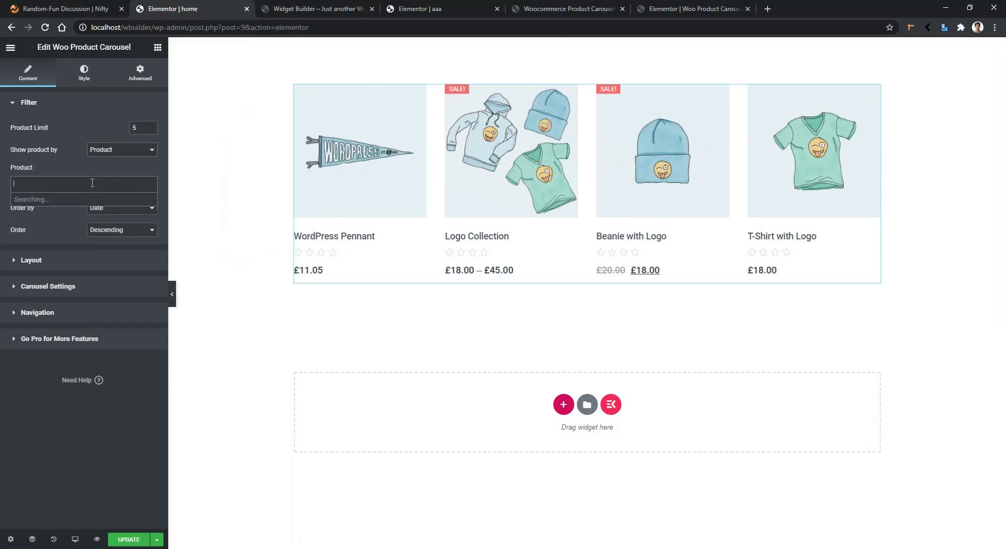
left_click(76, 222)
left_click(75, 221)
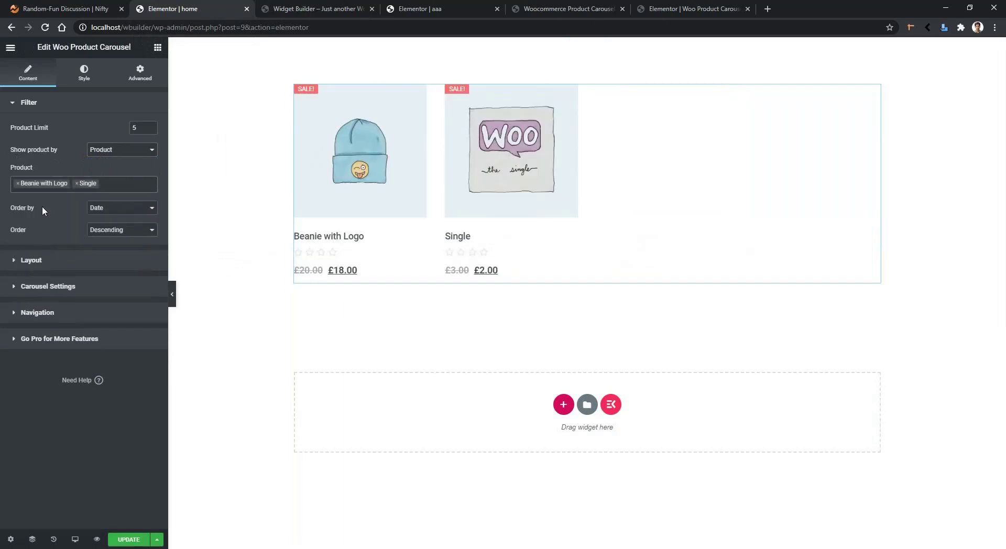
- Sort the carousel products by Title in Ascending order
left_click(113, 209)
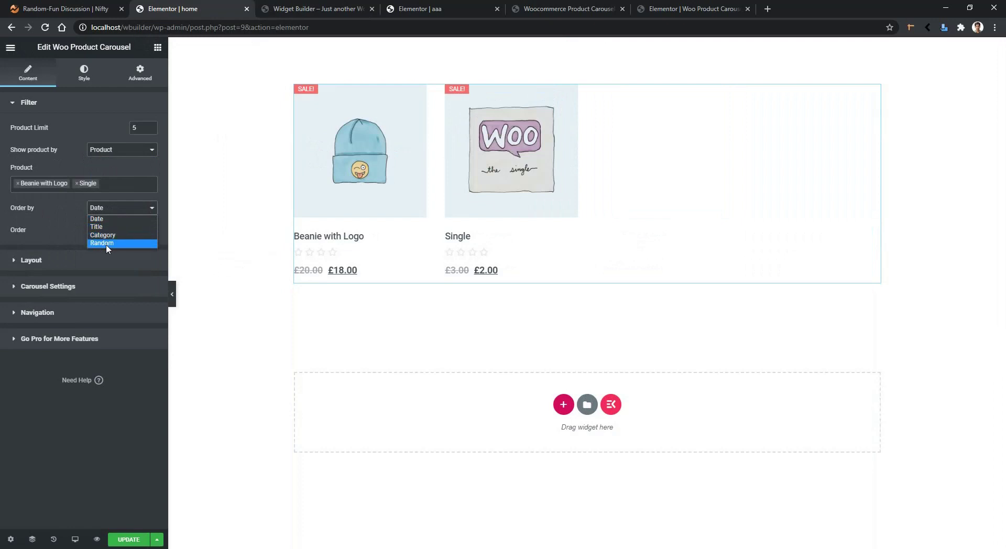
left_click(105, 227)
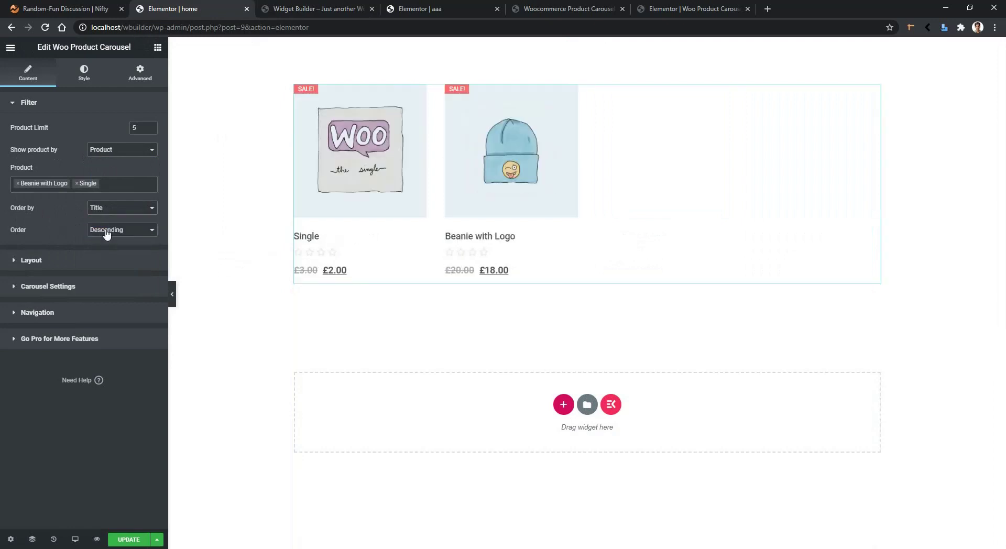
left_click(106, 232)
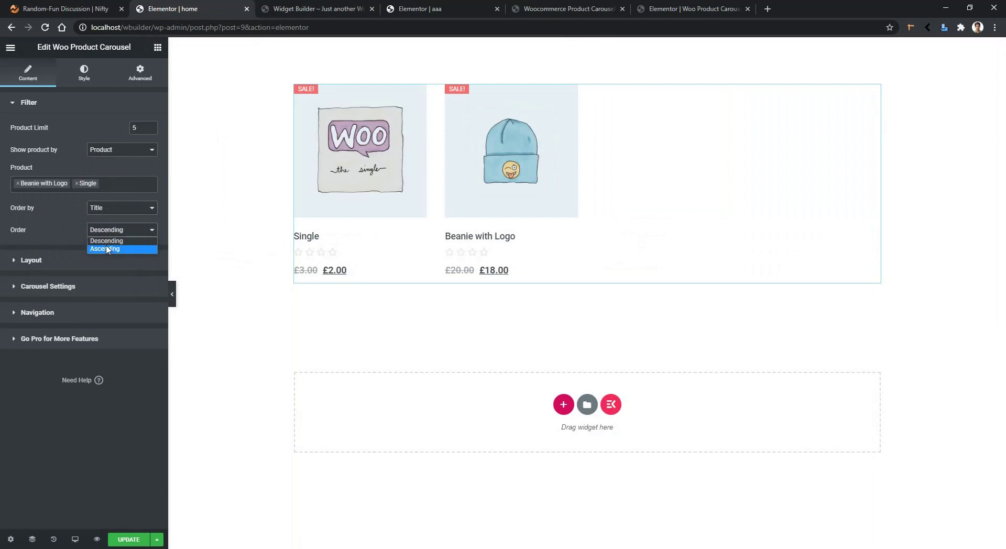
left_click(107, 248)
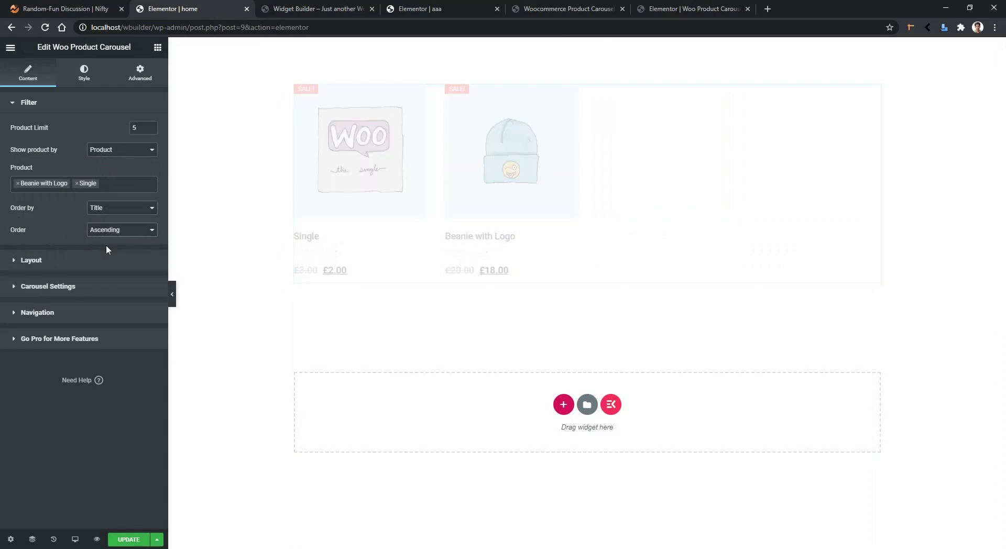
left_click(73, 265)
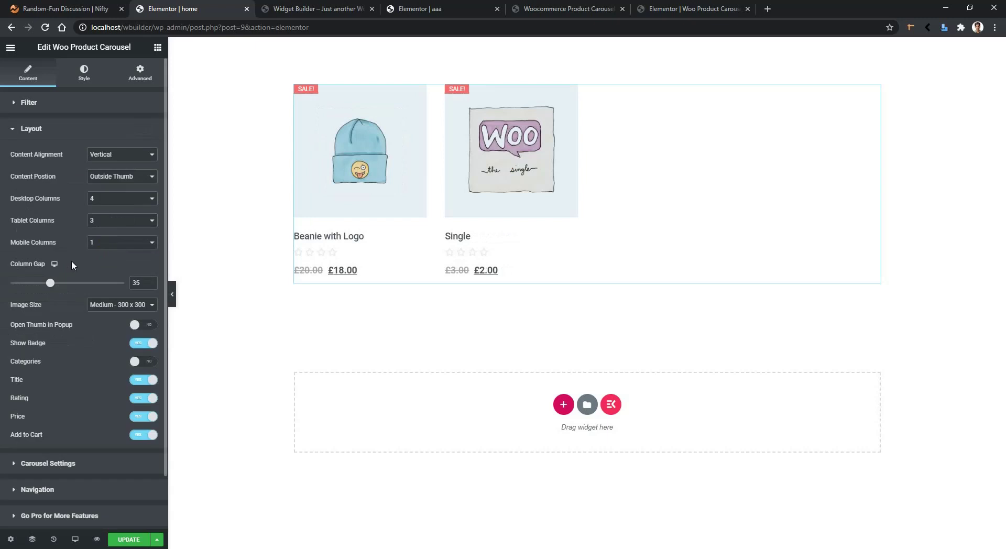
- Lay cards out horizontally with images on the right, 3 columns on desktop and 2 on tablet
left_click(112, 159)
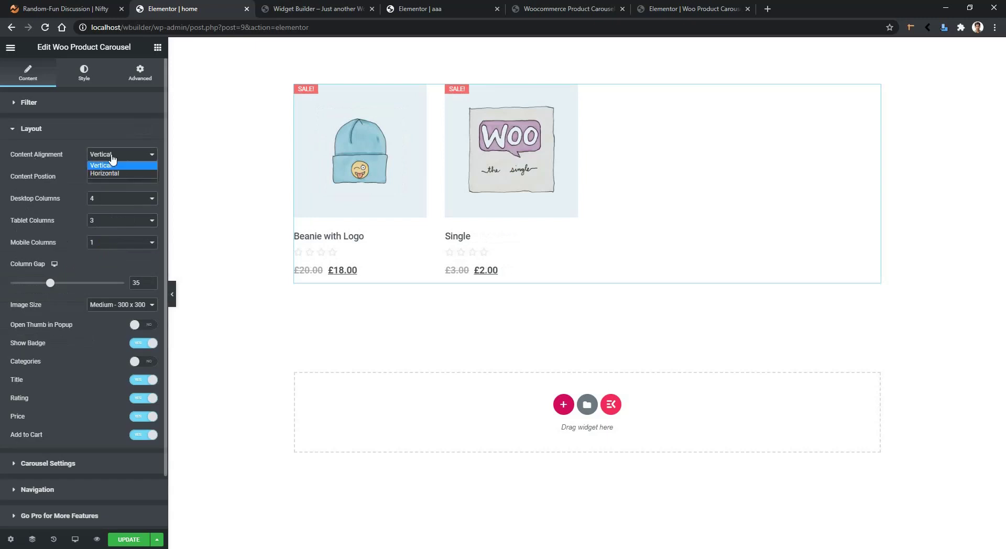
left_click(111, 176)
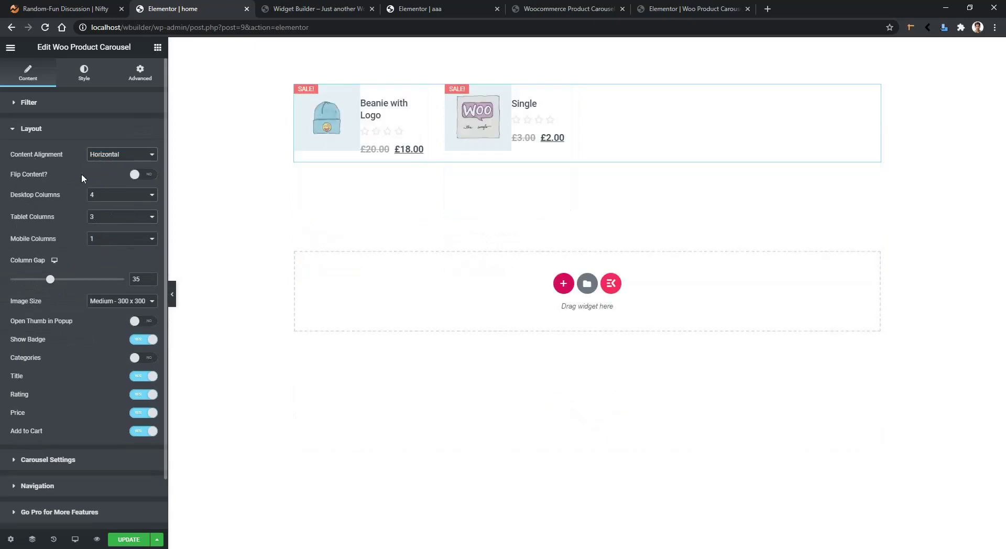
left_click(135, 175)
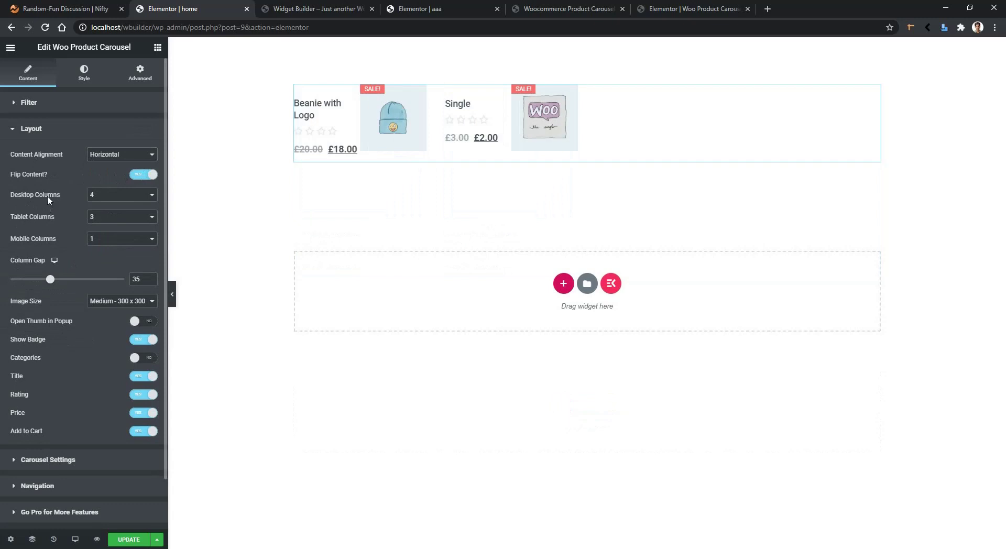
left_click(101, 198)
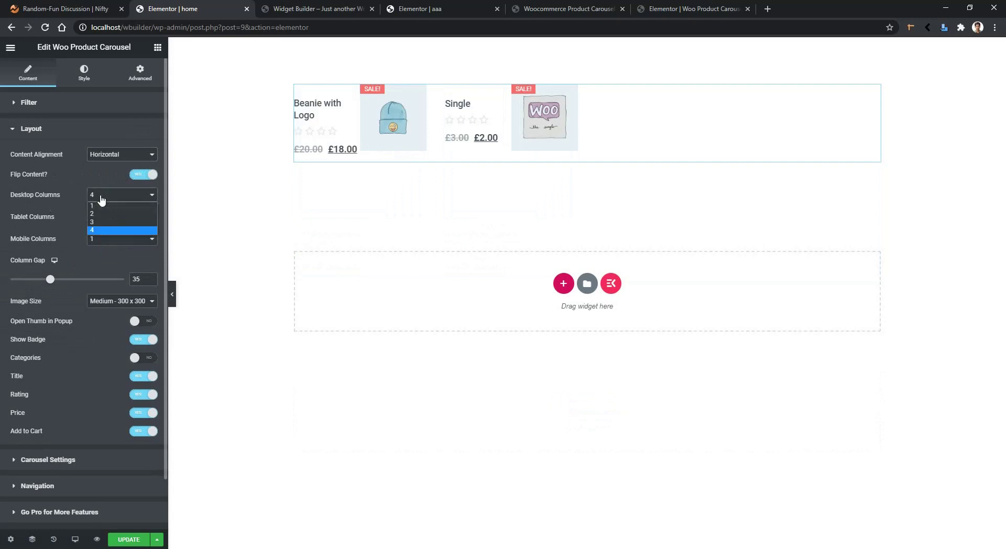
left_click(100, 222)
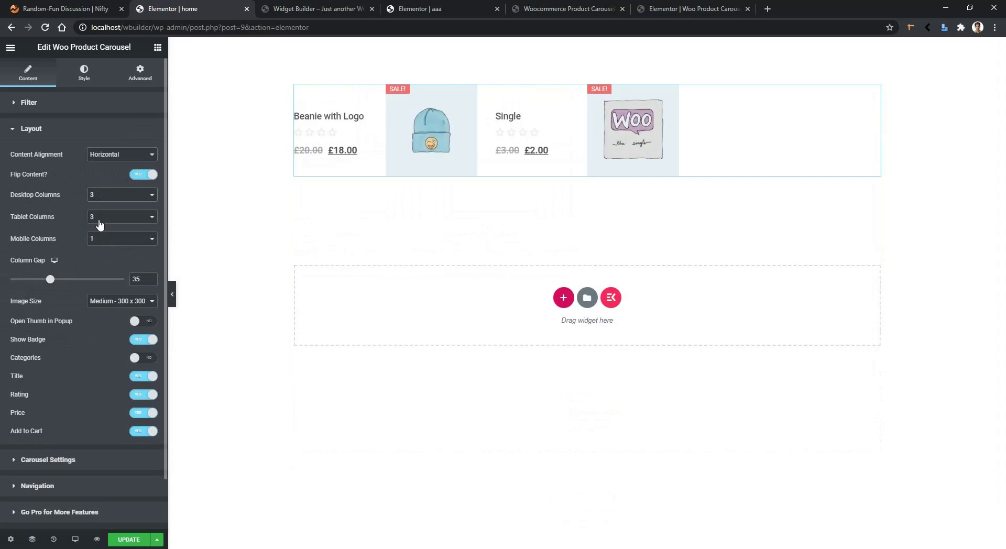
left_click(102, 218)
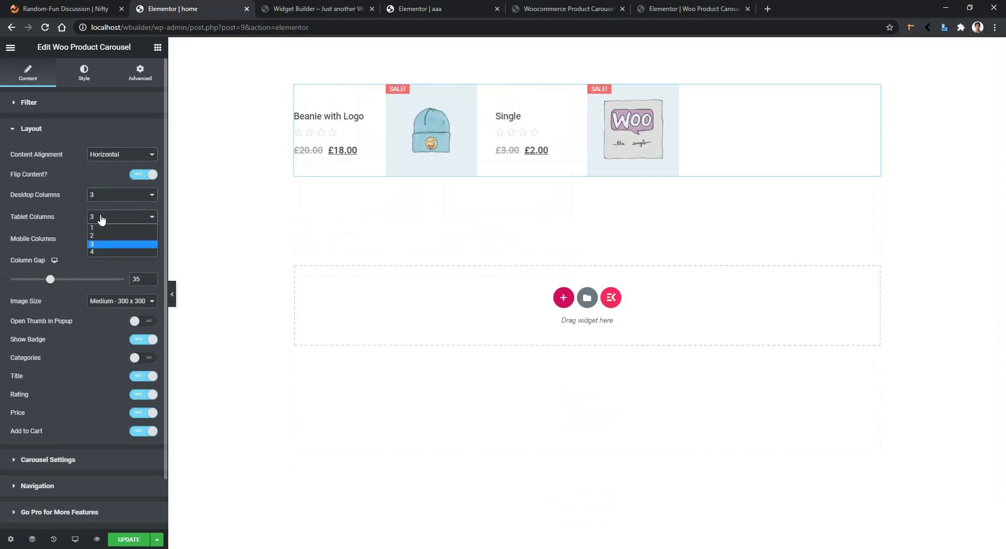
left_click(99, 234)
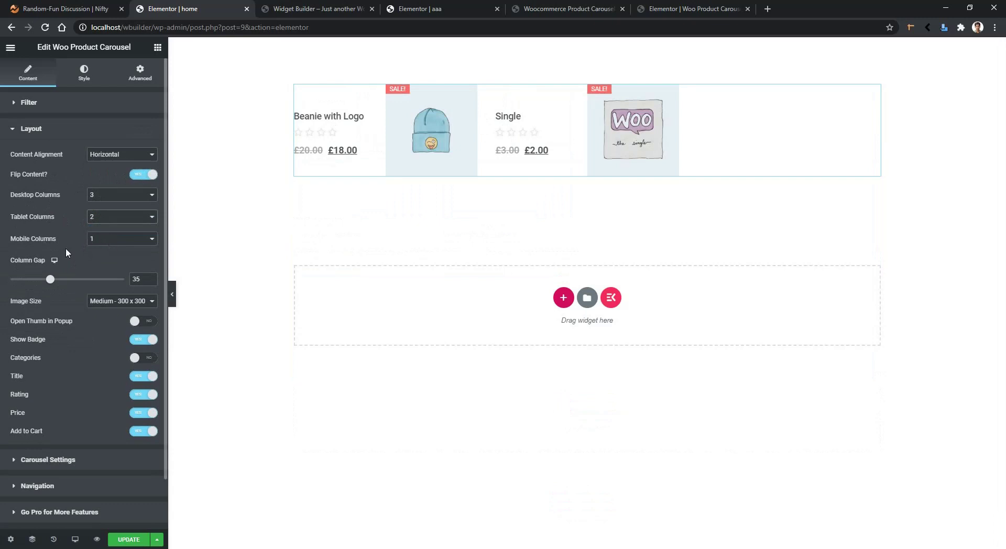
- Set column gap 65 and Full image size, hide ratings and show categories
left_click_drag(52, 282, 84, 279)
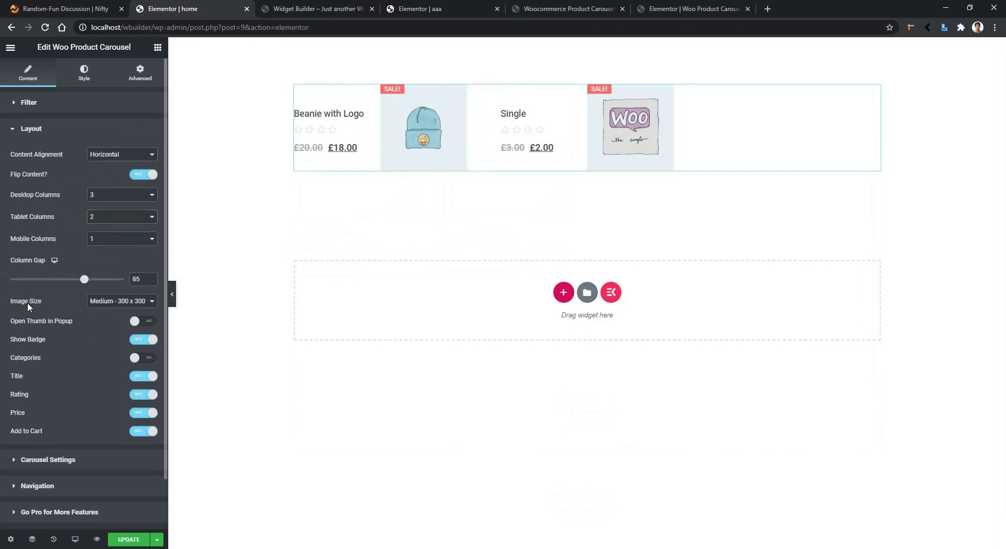
left_click(105, 300)
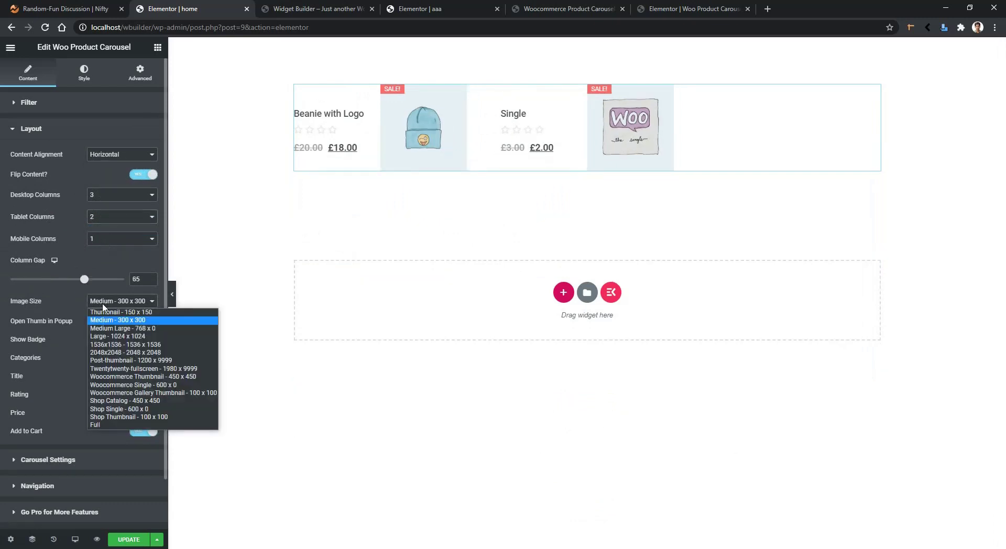
left_click(103, 424)
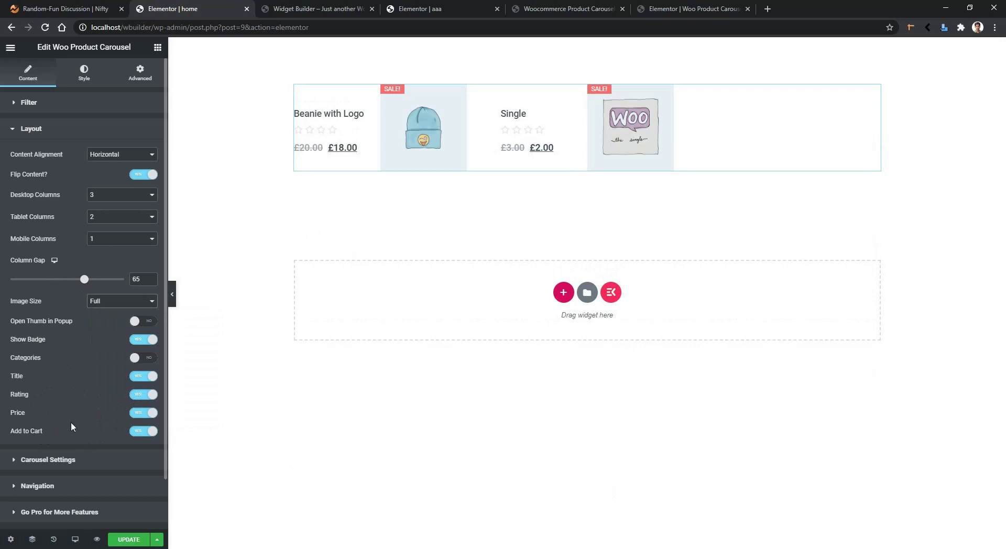
left_click(135, 397)
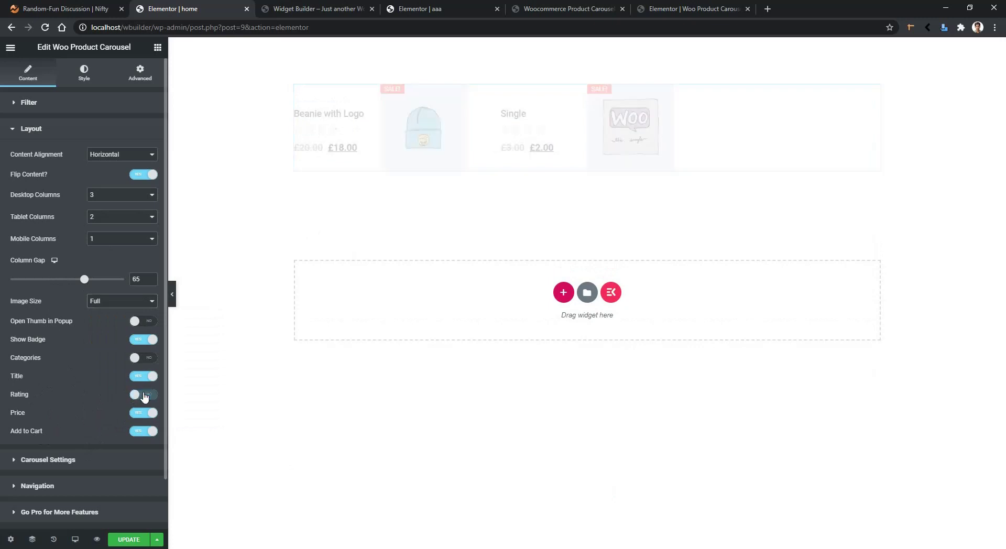
left_click(143, 358)
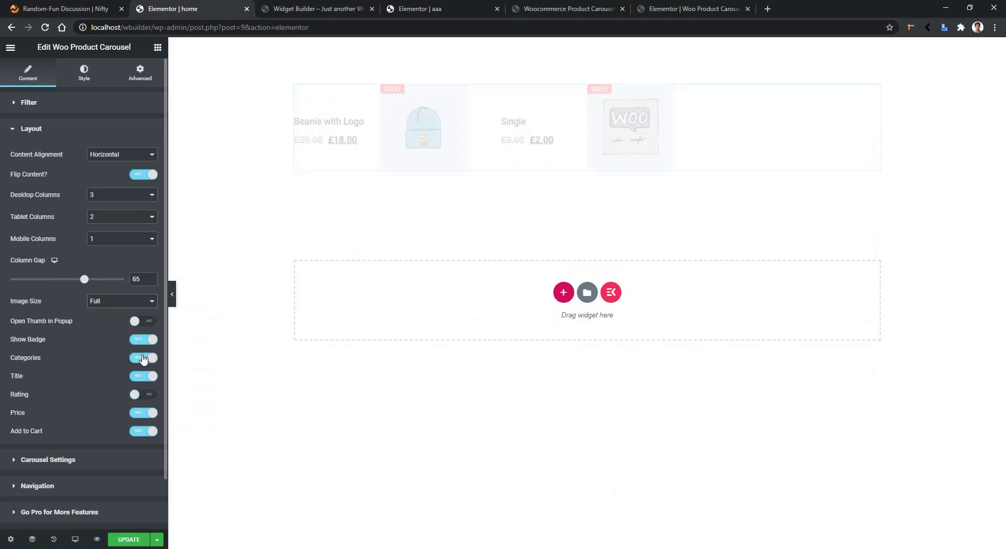
- Turn off carousel Autoplay and try Dots as the navigation style
left_click(57, 459)
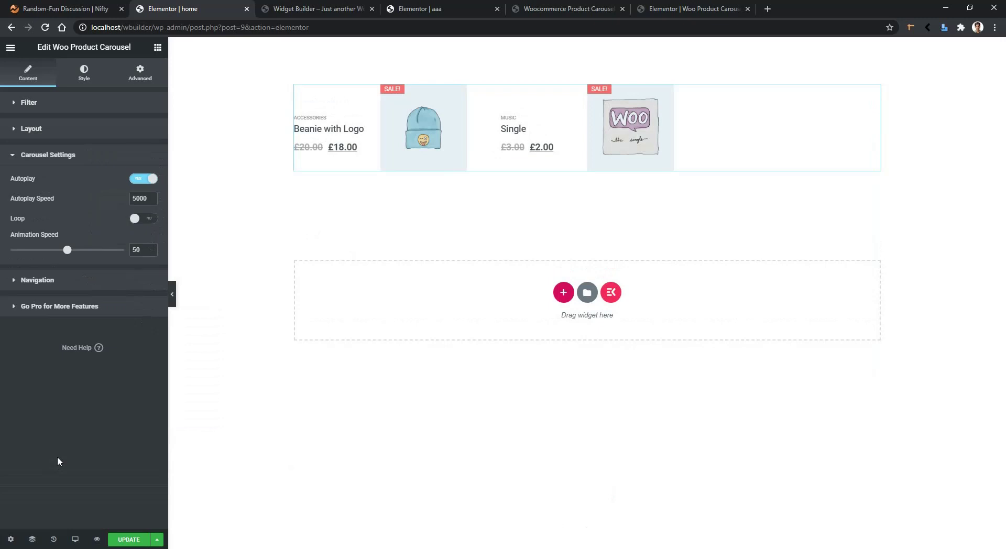
left_click(139, 181)
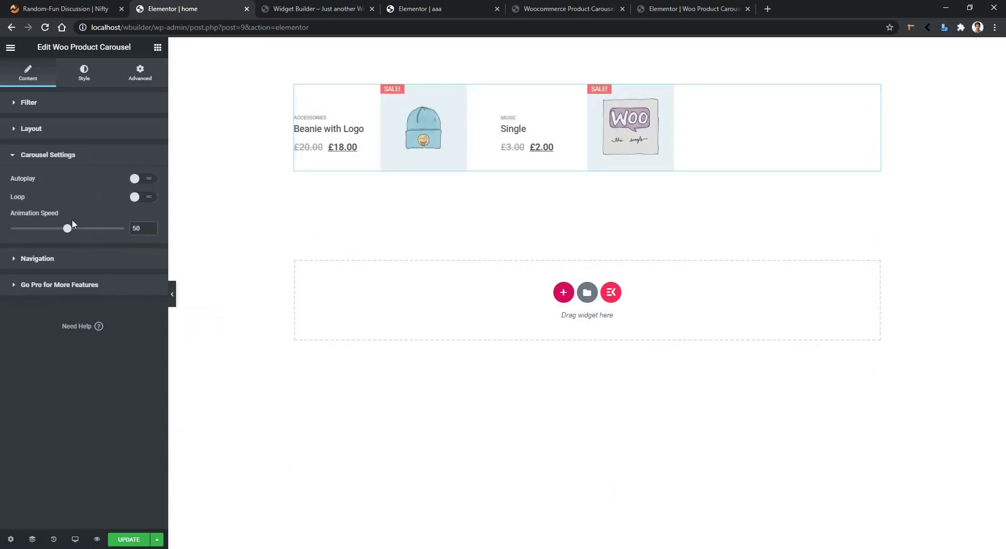
left_click(64, 260)
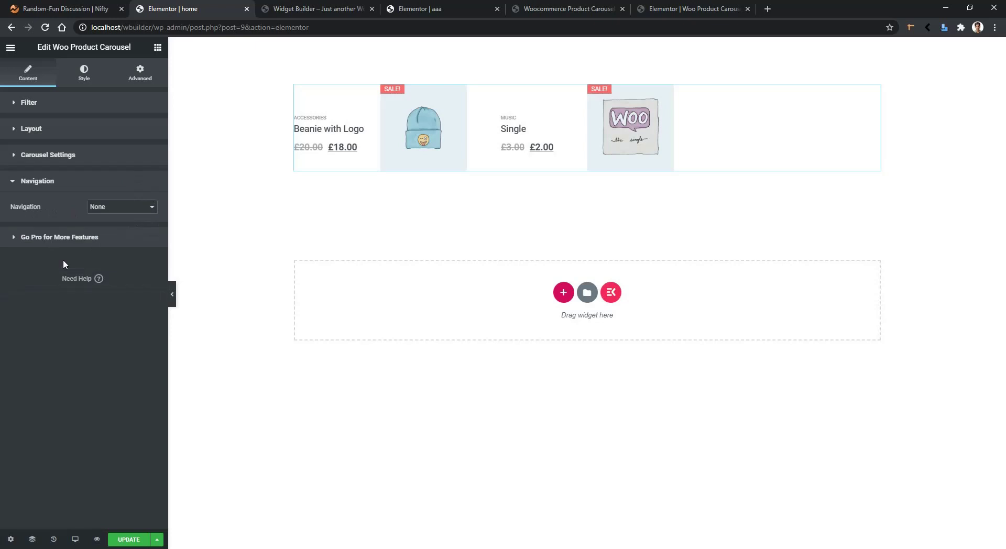
left_click(101, 207)
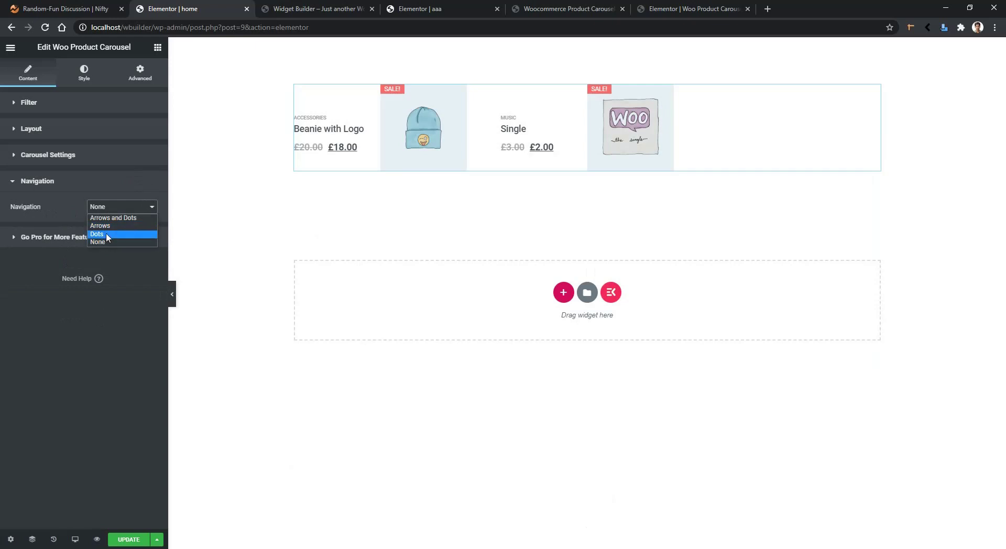
left_click(106, 234)
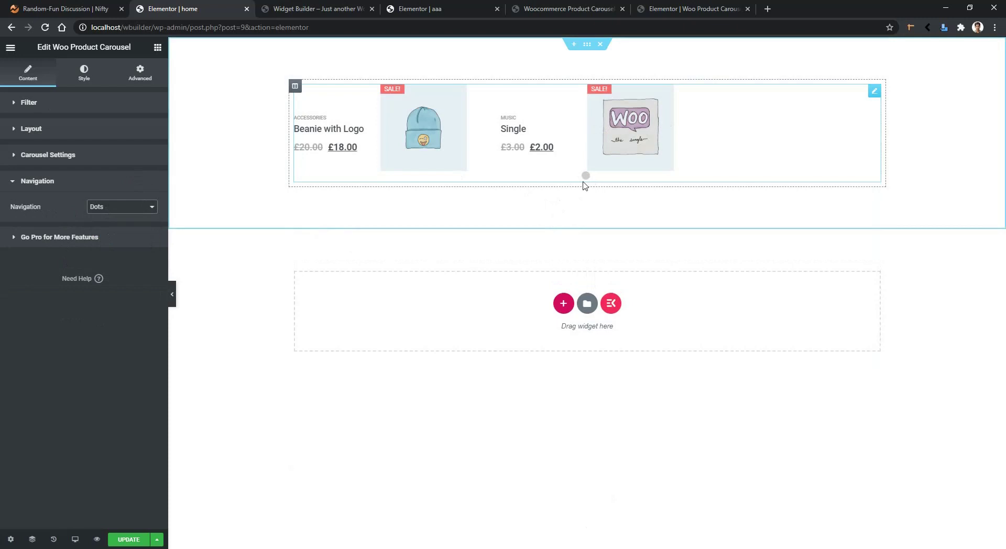
- Revisit the filter settings, then set the carousel navigation to Arrows and Dots
left_click(38, 103)
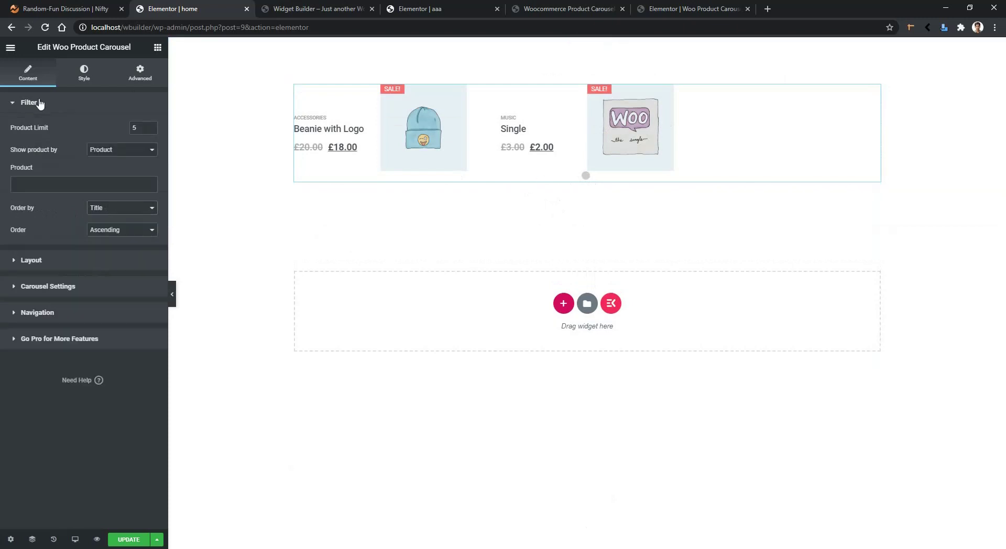
left_click(122, 150)
left_click(107, 162)
left_click(79, 323)
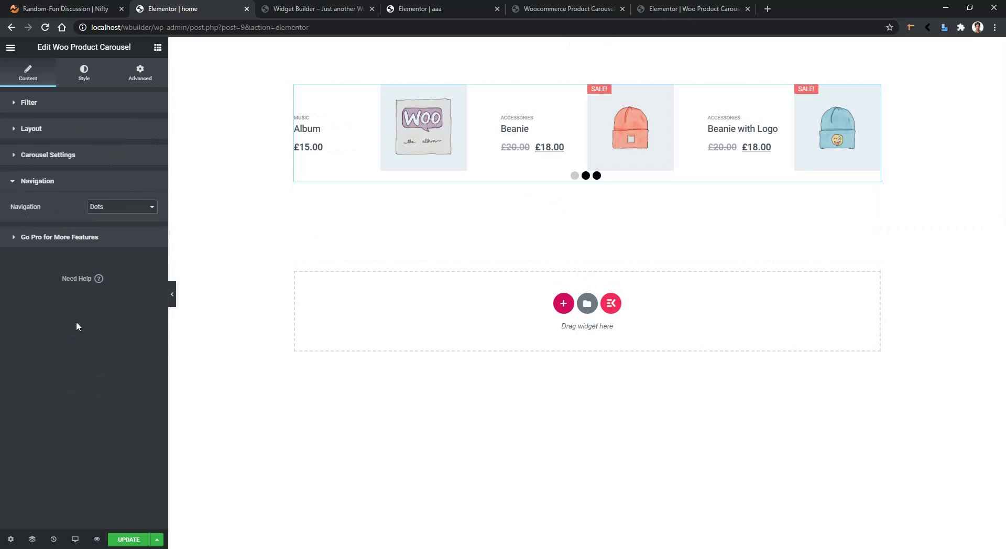
left_click(108, 209)
left_click(115, 225)
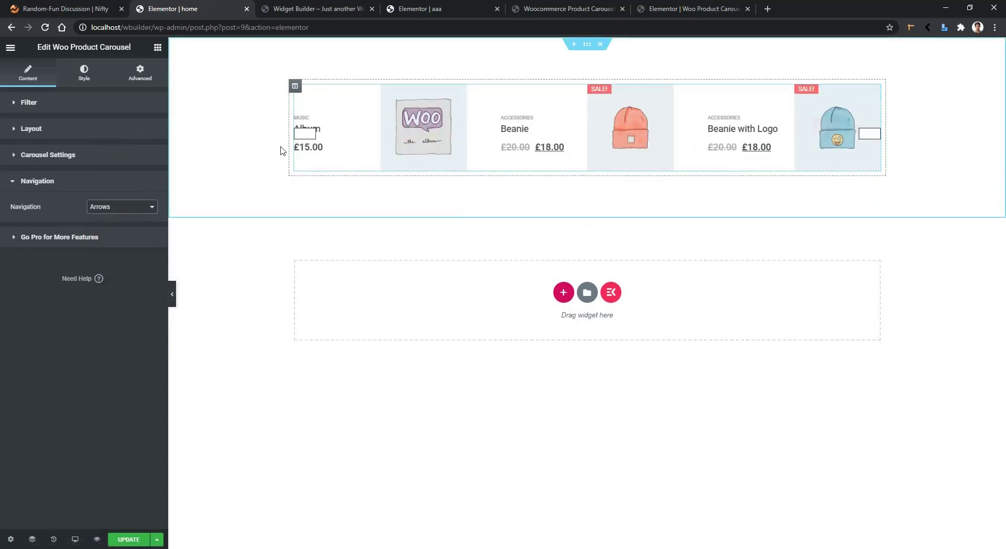
left_click(109, 210)
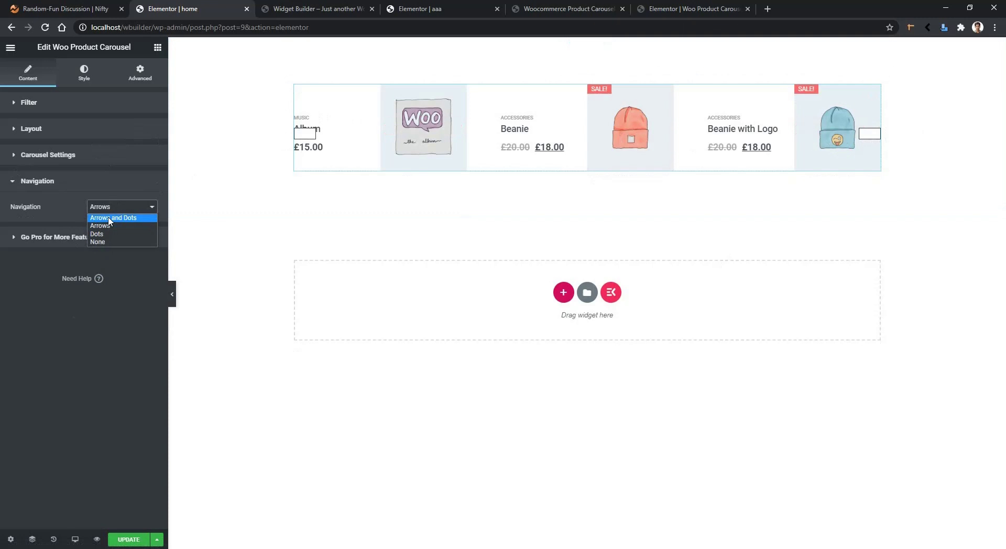
left_click(109, 218)
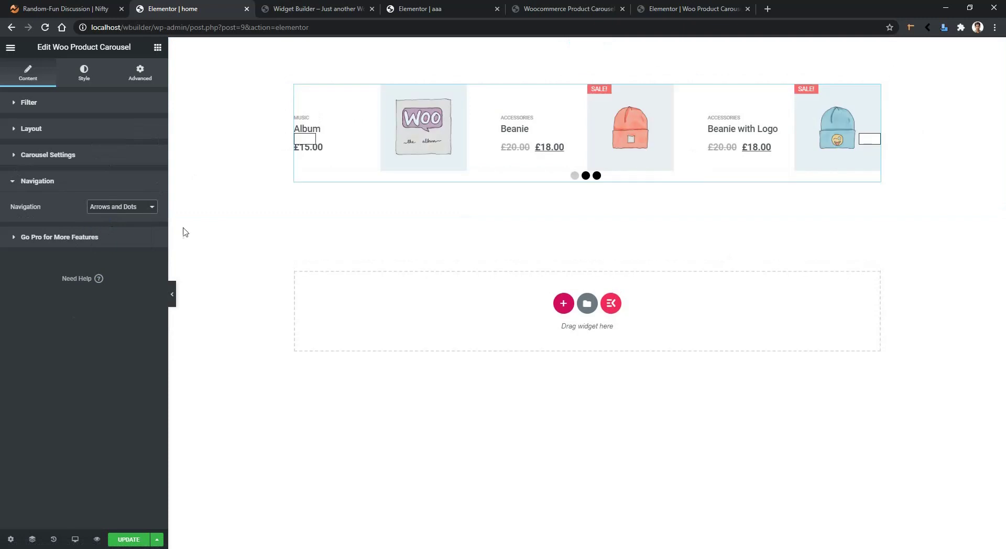
- Save the page and slide the live carousel to check the arrows and dots
left_click(131, 538)
left_click(304, 9)
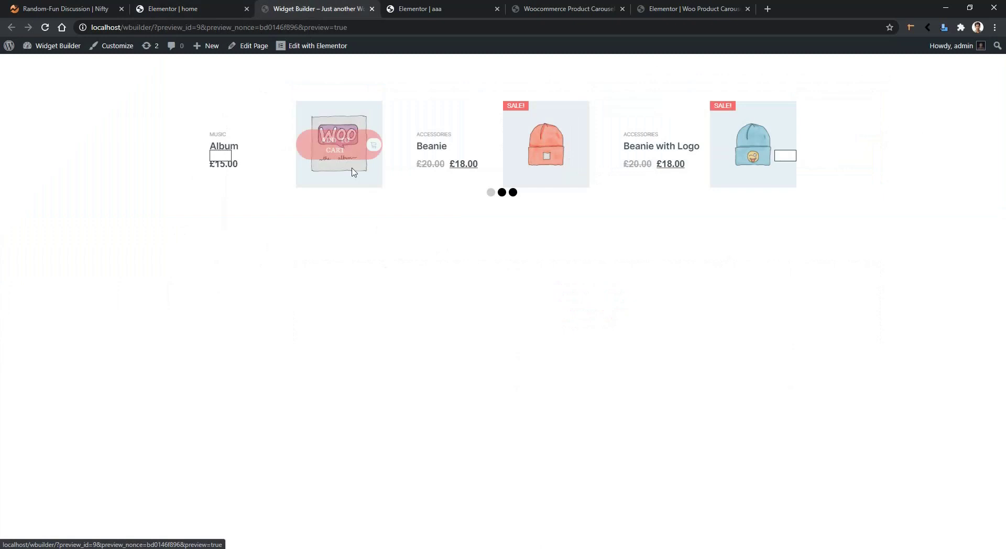
left_click(784, 155)
left_click(173, 9)
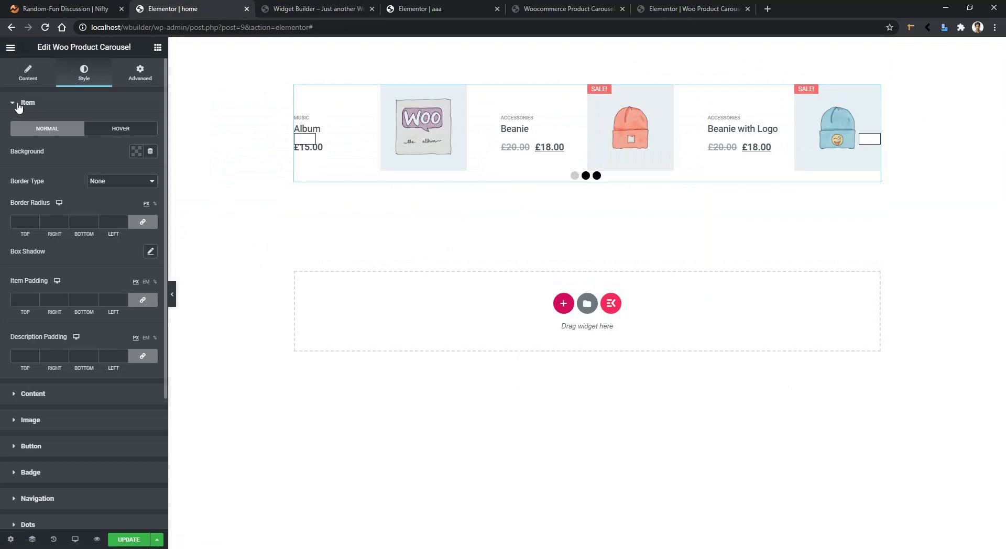
- Set the item card background to red #D12525 and the hover background to #CCC2C2
triple_click(36, 173)
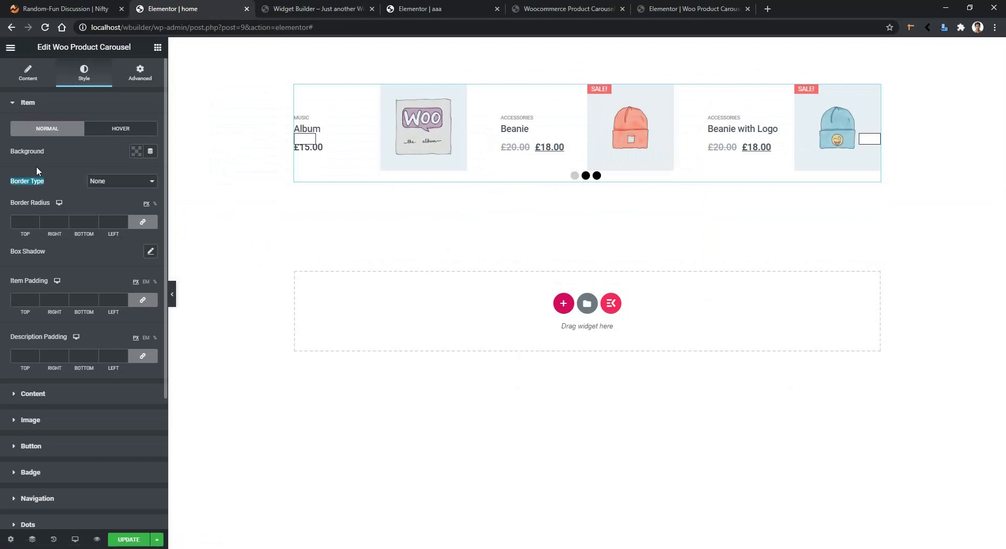
left_click(137, 153)
left_click(181, 208)
left_click(116, 132)
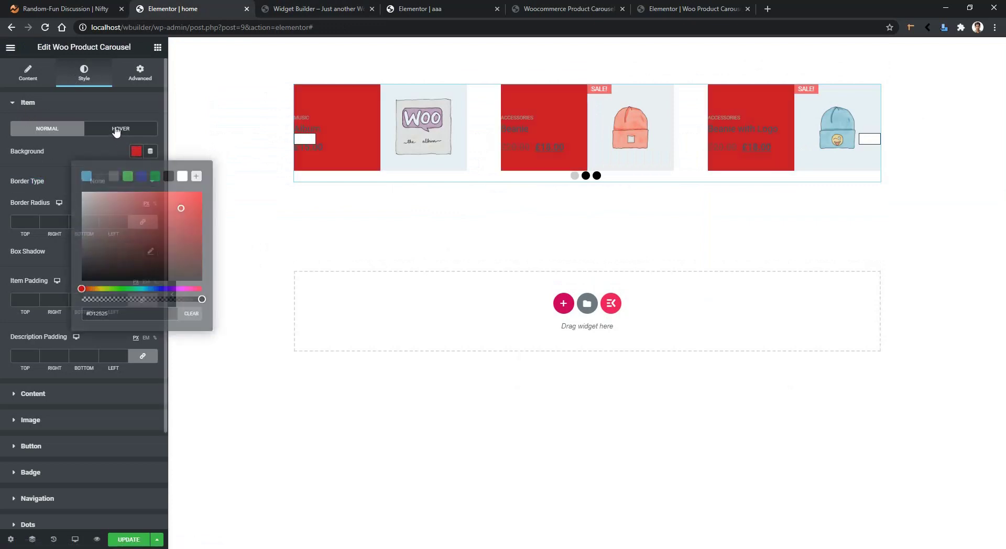
left_click(136, 151)
type("#CCC2C2")
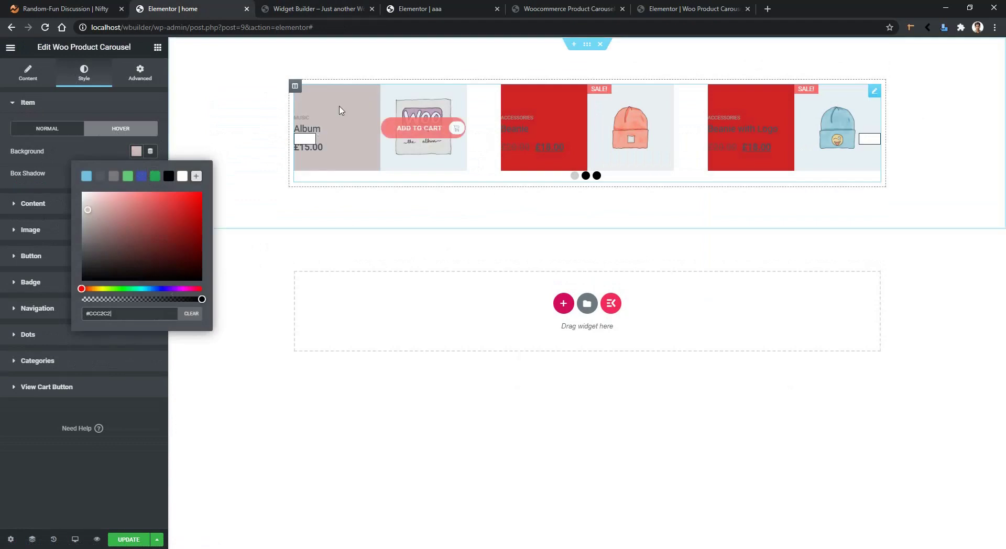
left_click(57, 156)
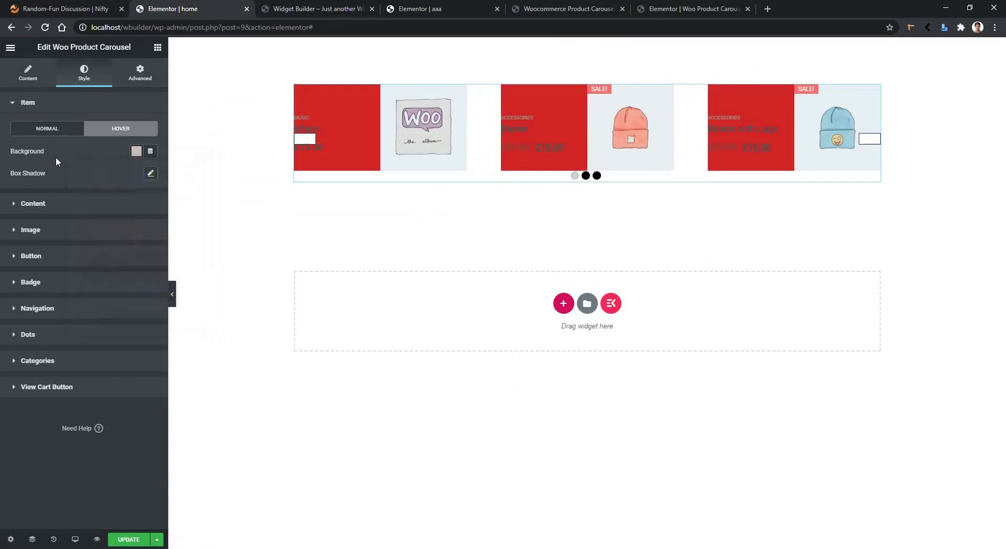
left_click(53, 206)
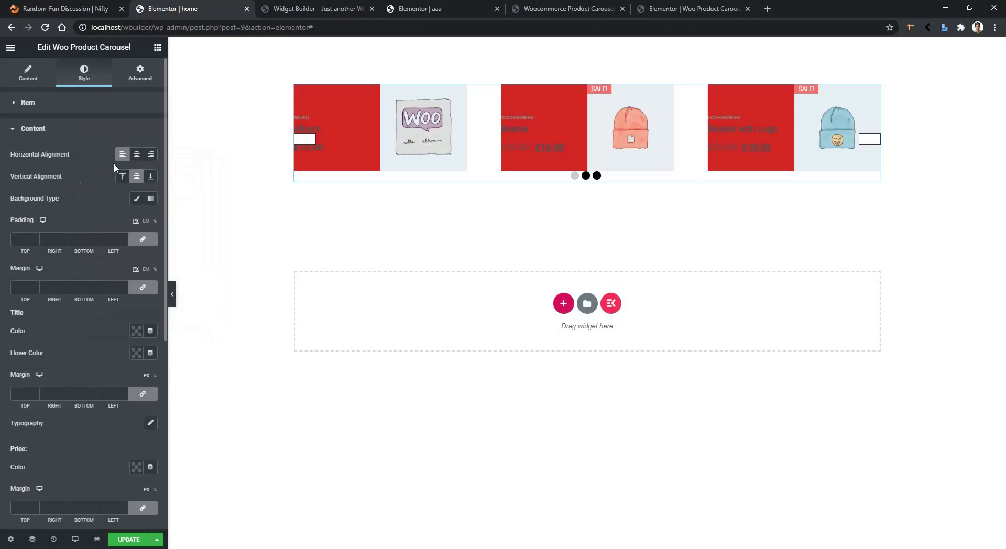
- Centre the card text horizontally and make product titles white #FFFFFF
left_click(137, 155)
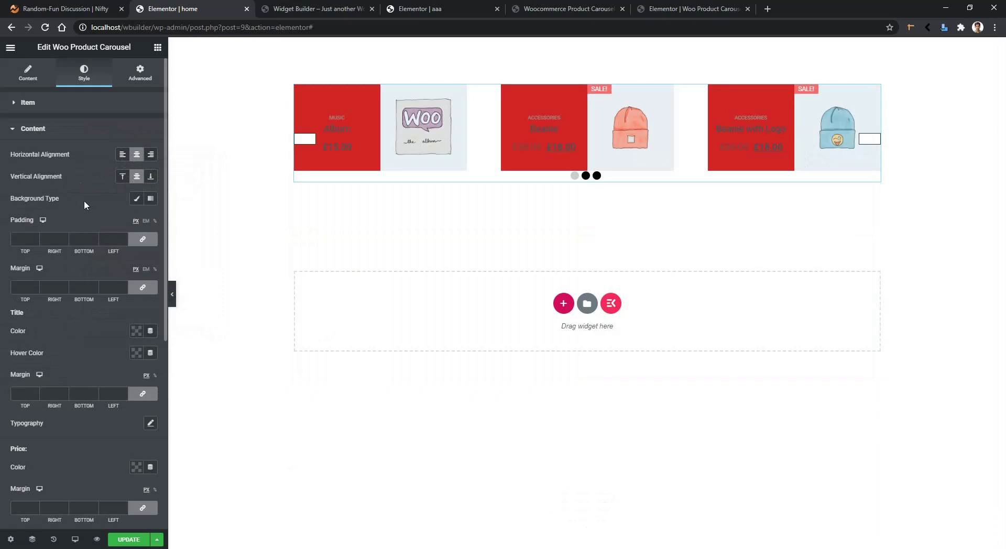
scroll(83, 210, "down", 2)
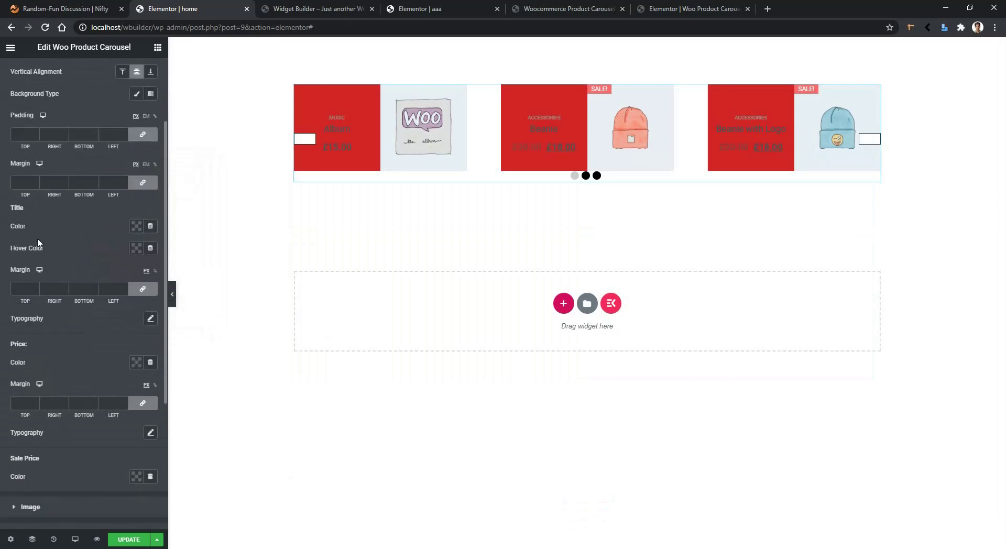
left_click(136, 226)
left_click_drag(111, 301, 72, 256)
left_click(23, 253)
- Set the title hover colour to black #000000 and expand the Image style section
left_click(137, 249)
left_click_drag(120, 333, 82, 377)
left_click(72, 195)
scroll(71, 195, "down", 1)
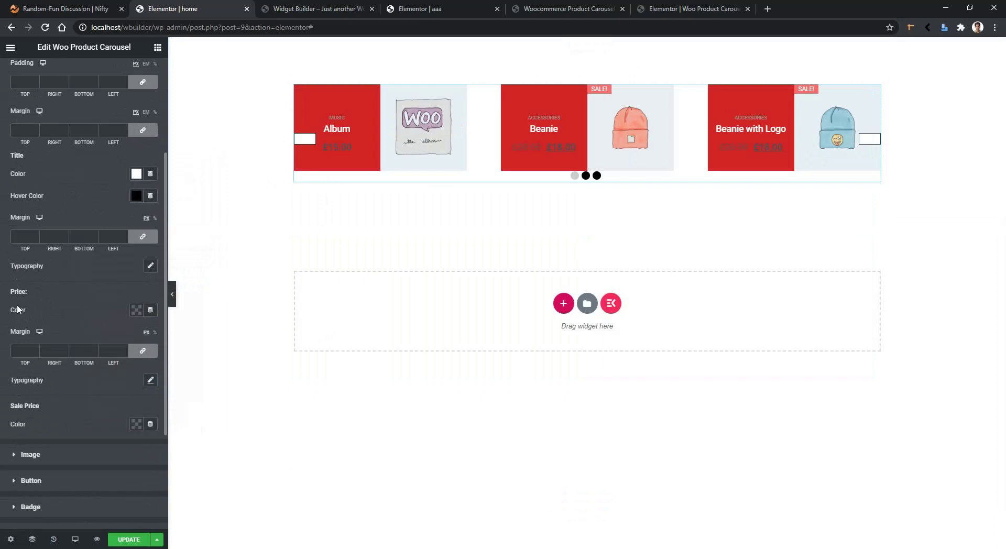
scroll(25, 322, "down", 2)
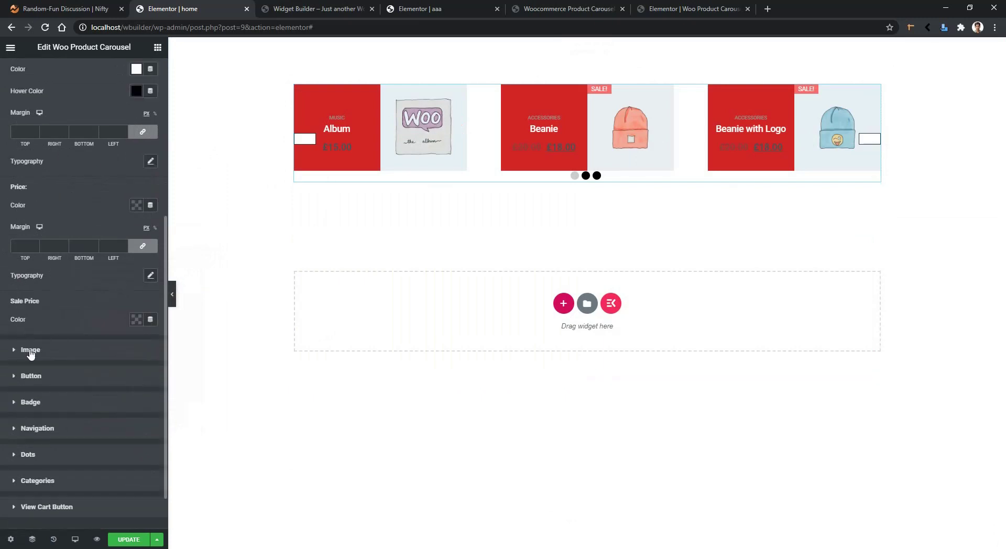
left_click(31, 350)
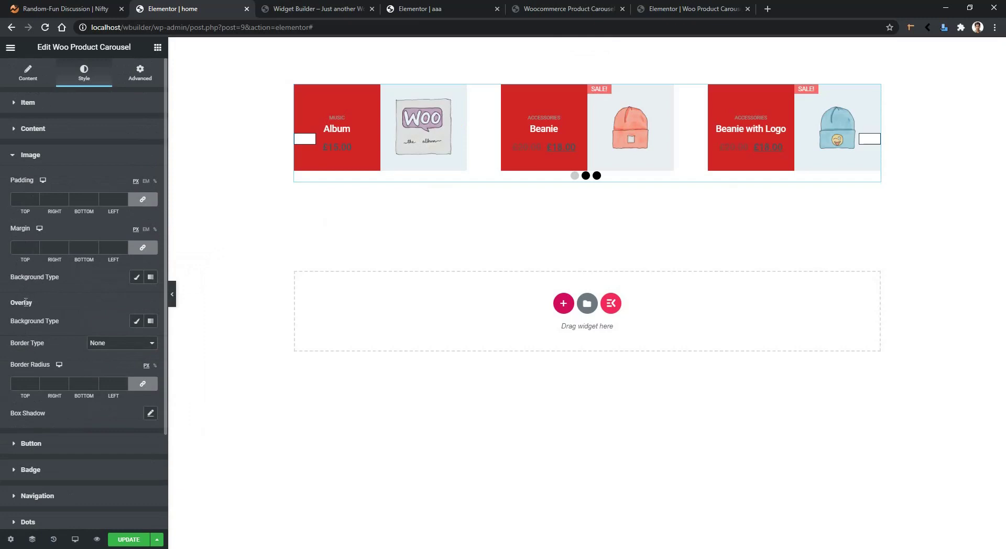
- Give the cart button a black #000000 background colour
scroll(25, 302, "down", 2)
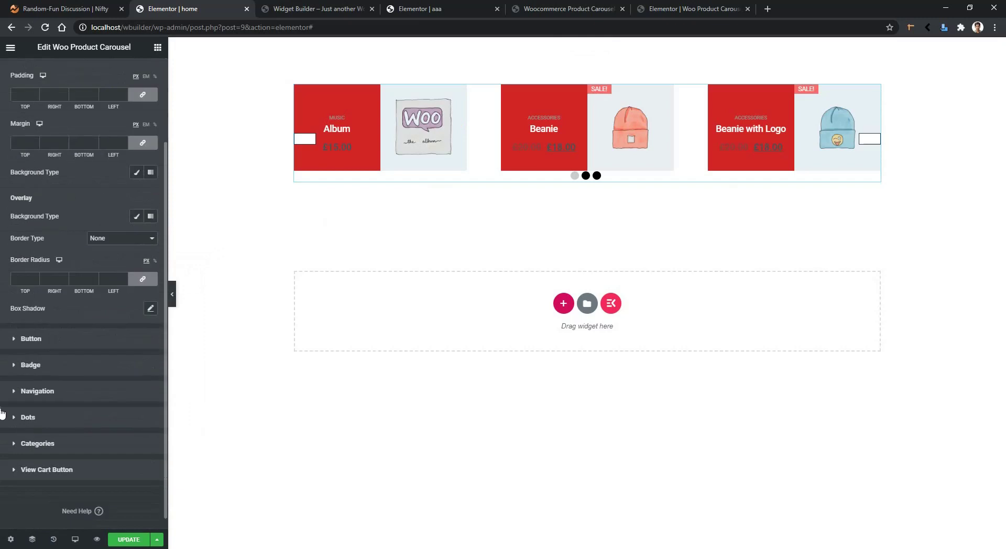
left_click(72, 344)
mouse_move(321, 157)
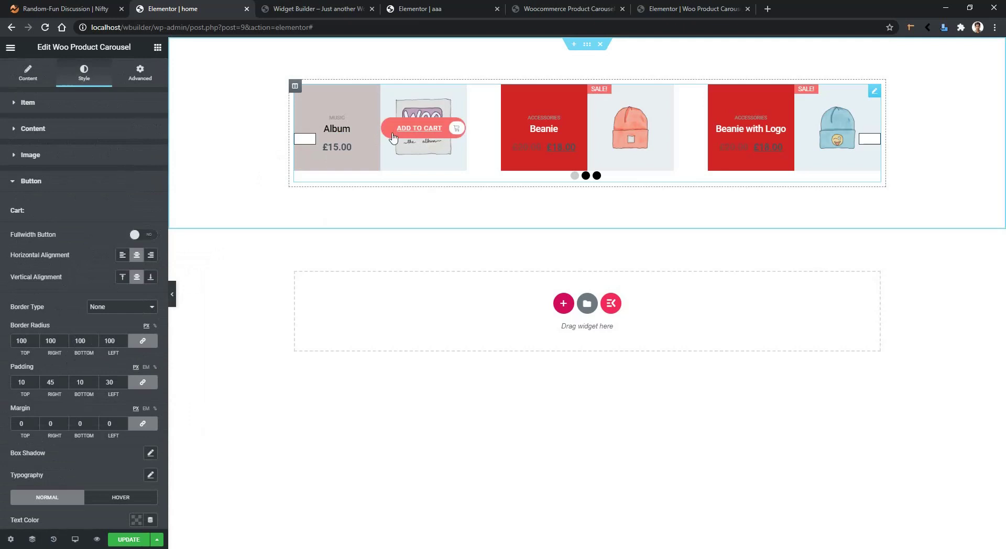
scroll(92, 438, "down", 2)
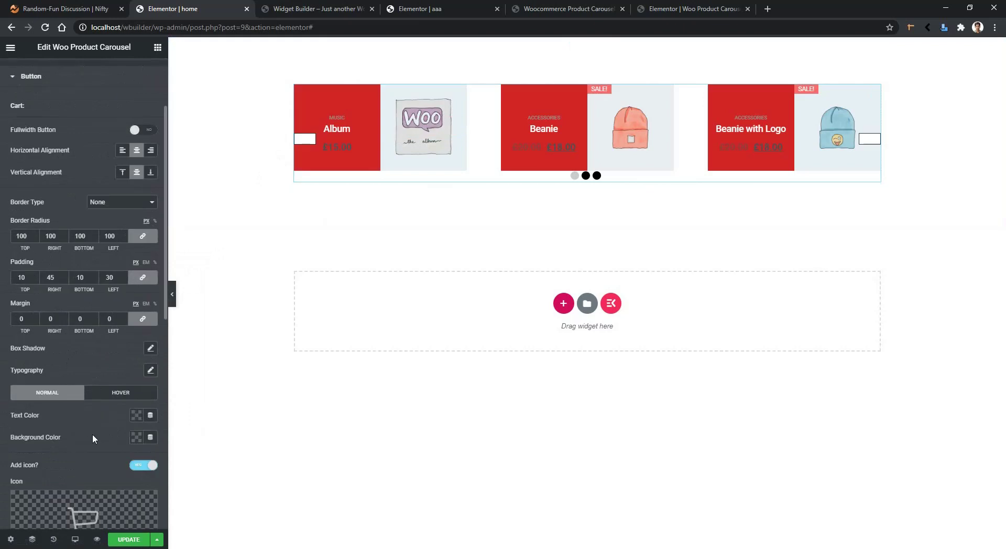
left_click(132, 442)
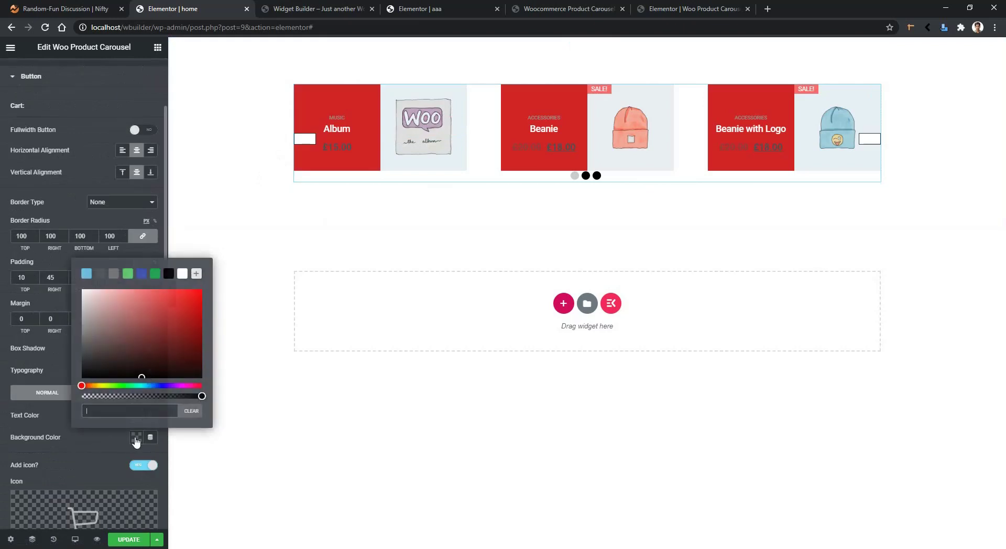
left_click(168, 273)
- Clear the cart icon's Border Radius value to remove its rounded corners
mouse_move(417, 139)
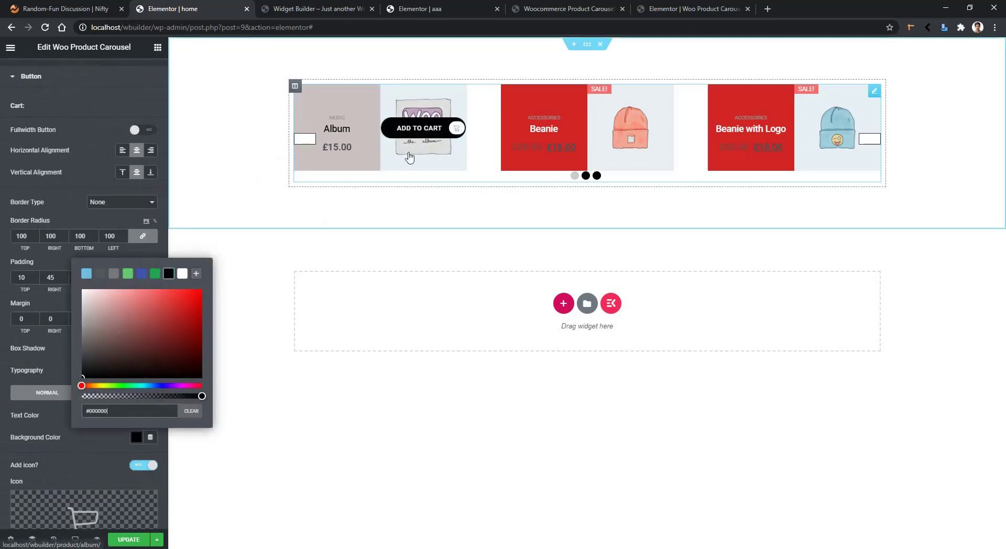
scroll(84, 356, "down", 3)
mouse_move(82, 355)
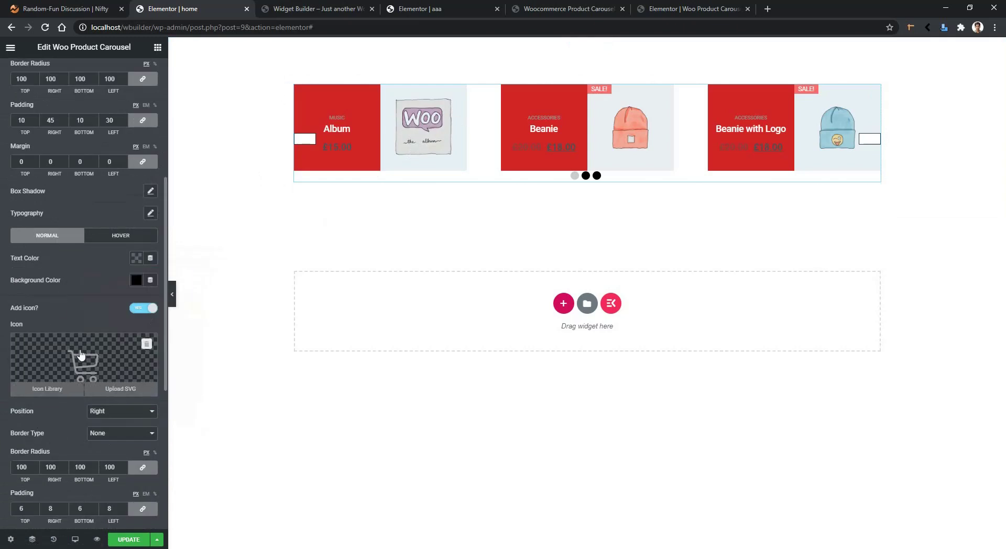
scroll(81, 355, "down", 1)
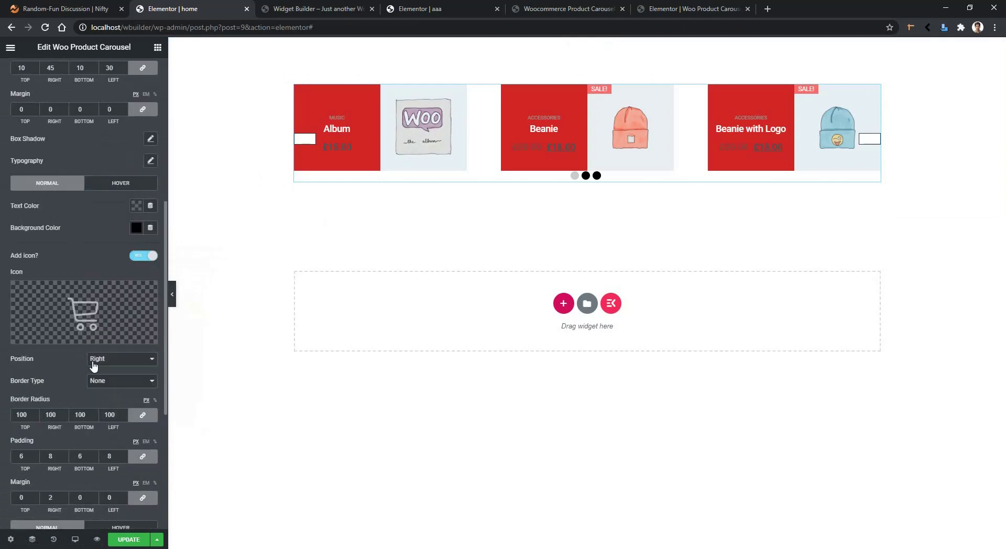
double_click(20, 414)
key("BackSpace")
scroll(20, 413, "down", 3)
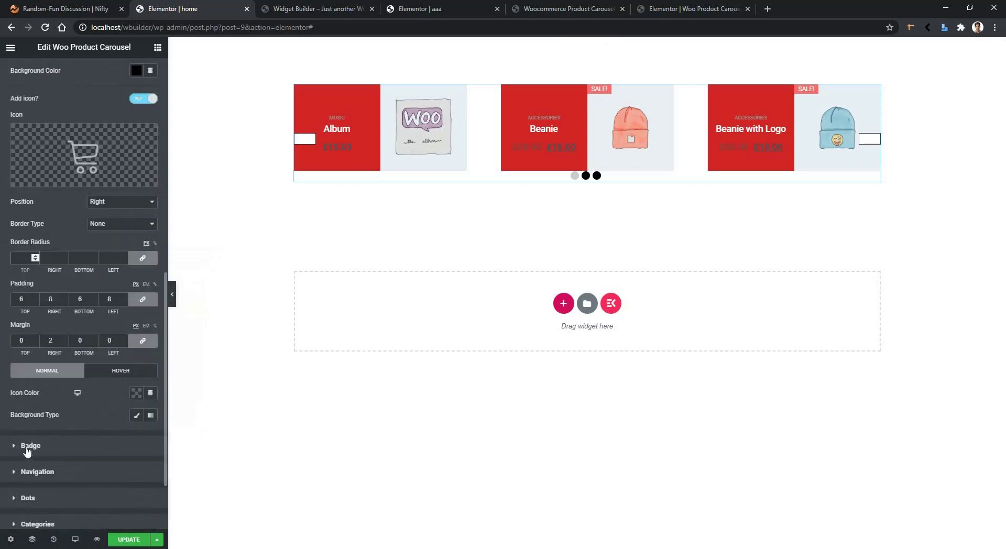
- Use the Angle left icon from the Icon Library for the previous navigation arrow
left_click(44, 472)
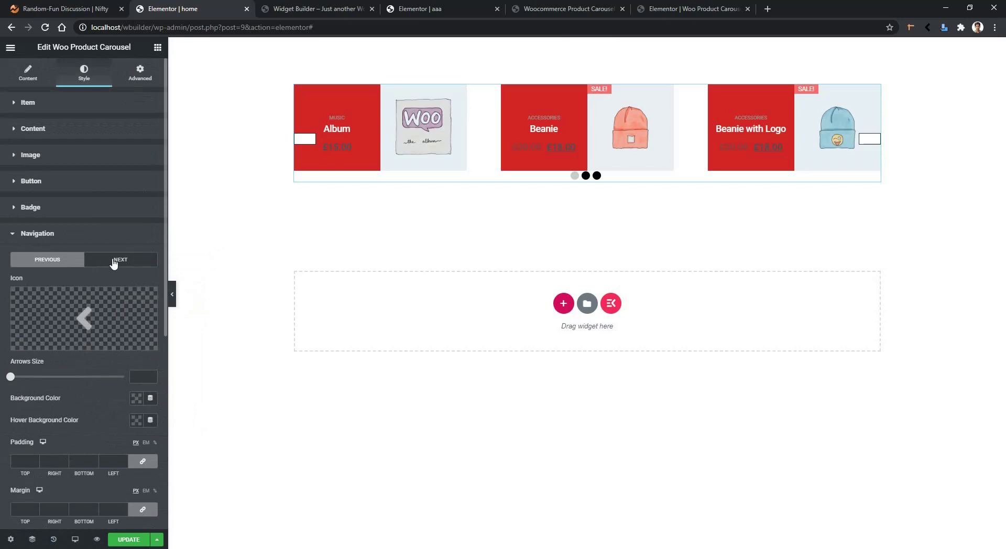
mouse_move(92, 317)
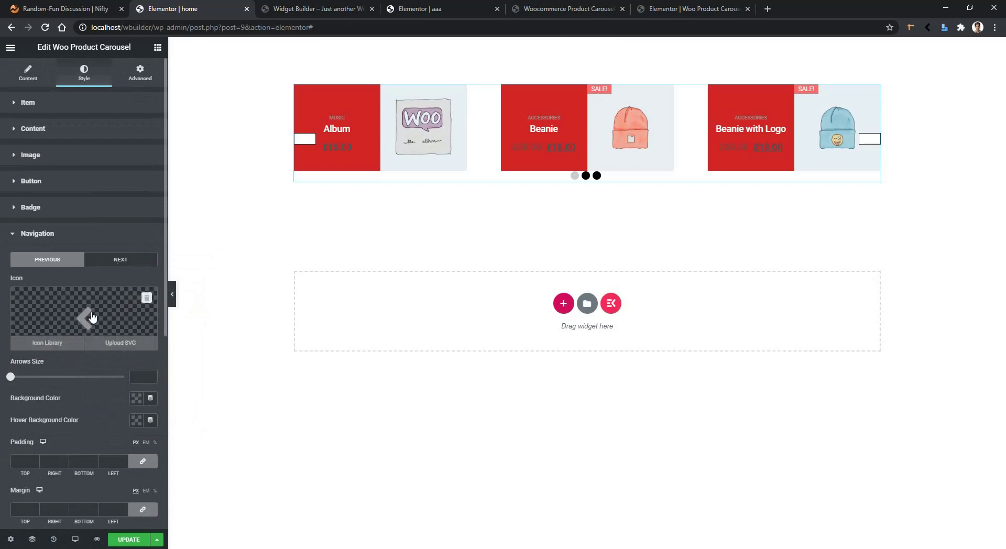
left_click(92, 317)
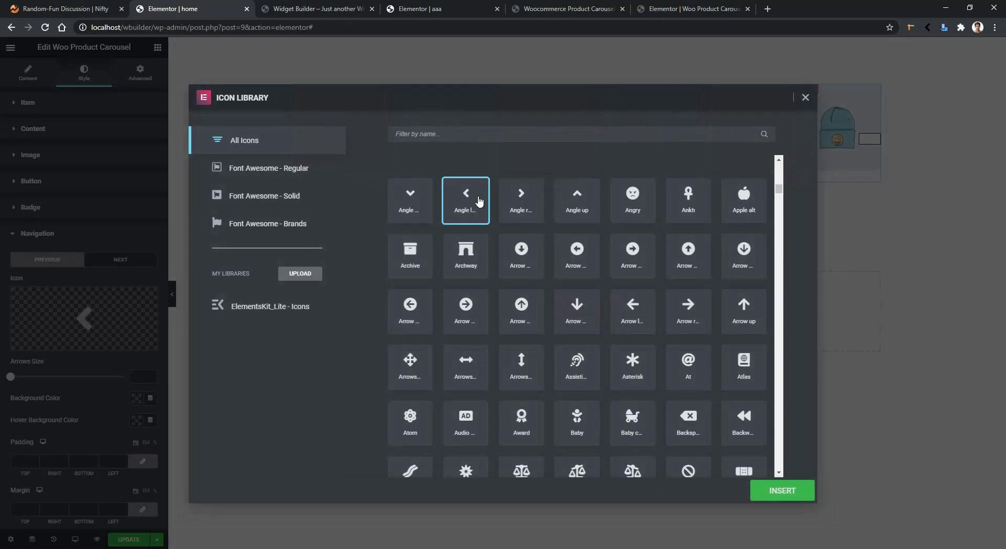
left_click(785, 493)
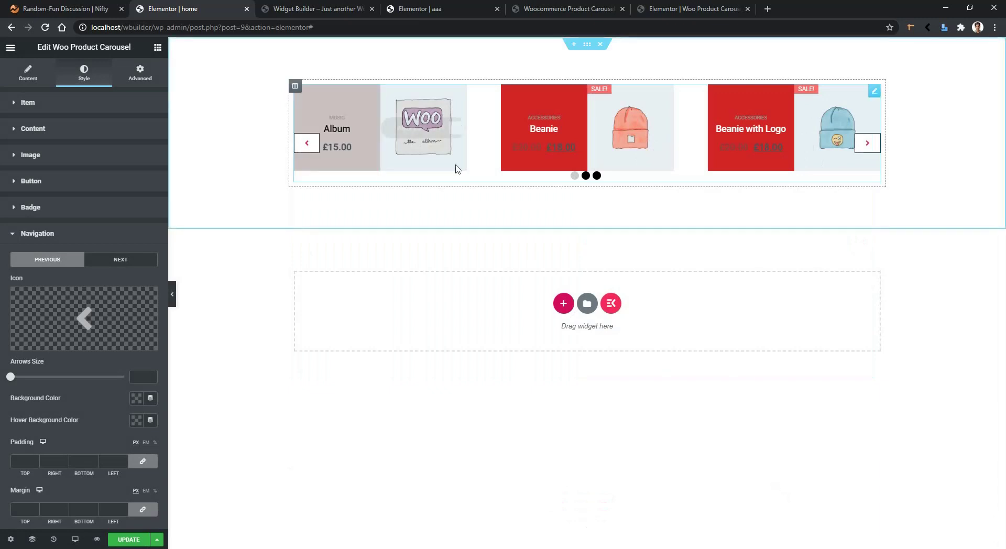
- Give the arrows a black background, white chevrons and a -18 vertical offset
scroll(81, 414, "down", 1)
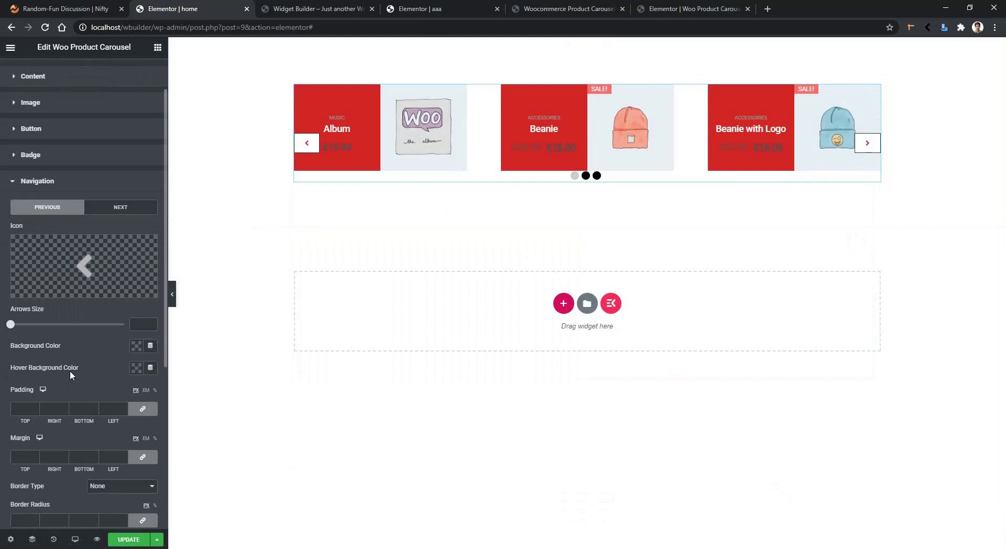
left_click(138, 346)
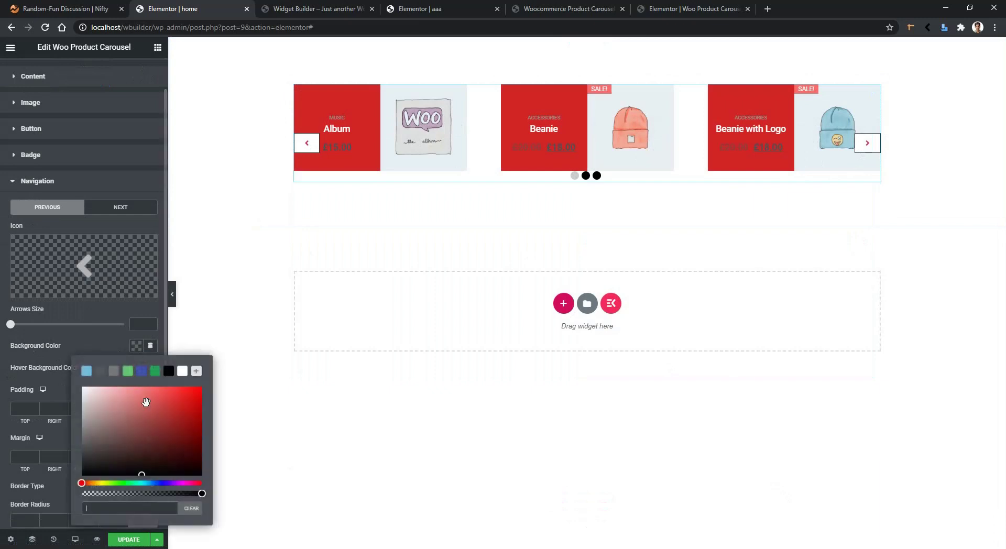
left_click_drag(99, 464, 61, 482)
scroll(34, 459, "down", 4)
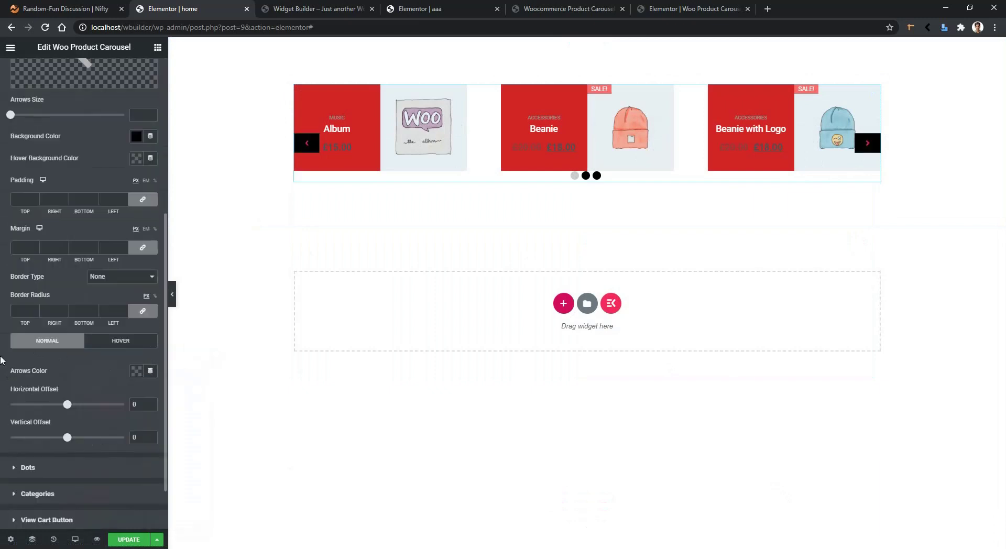
left_click(136, 371)
left_click_drag(110, 262, 66, 212)
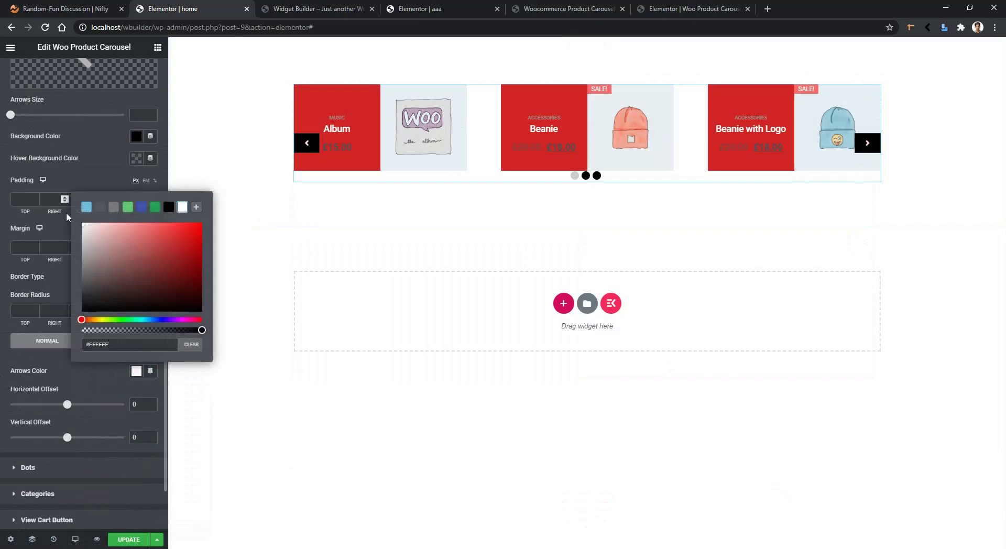
left_click(1, 303)
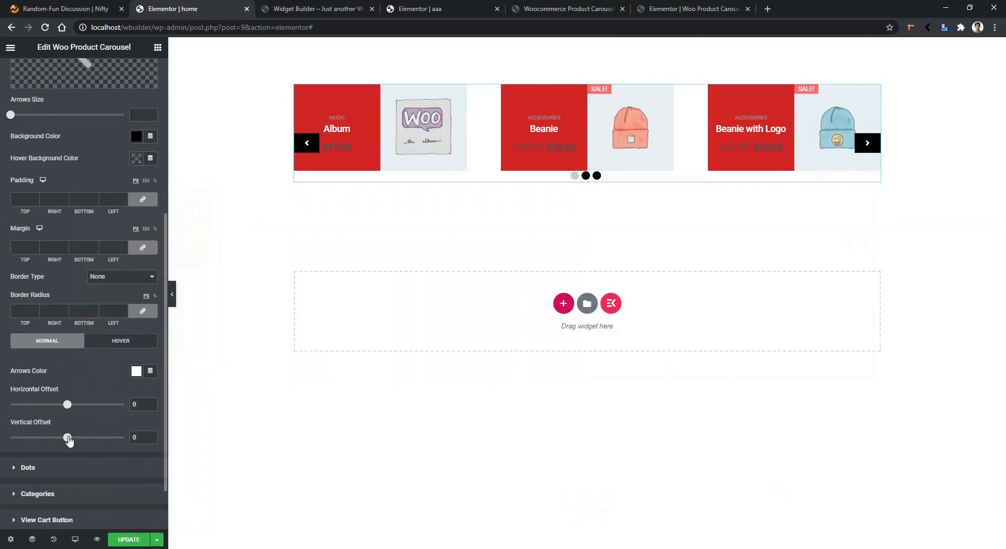
left_click_drag(68, 440, 62, 439)
scroll(57, 438, "down", 1)
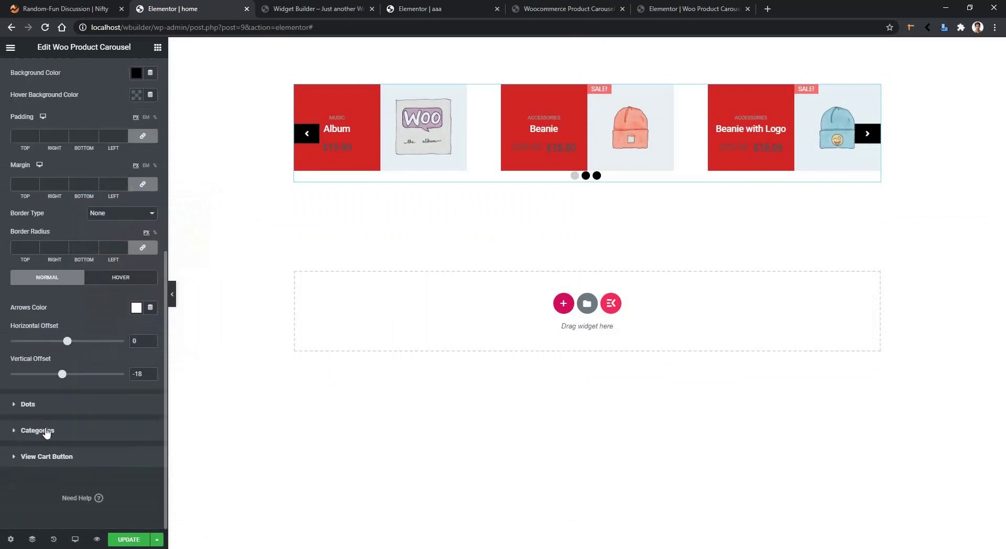
- Recolour the carousel dots, setting the hover colour and a white active dot
left_click(52, 406)
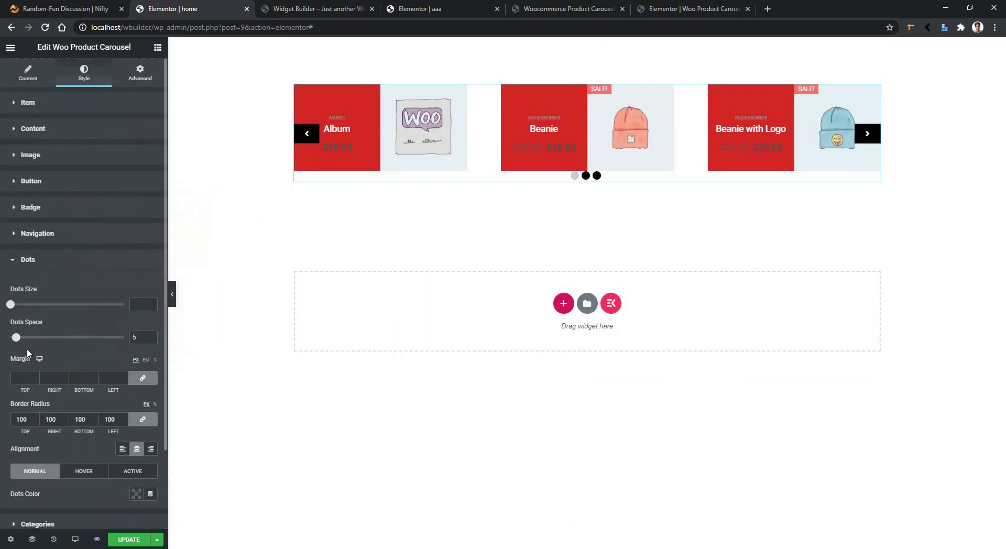
scroll(30, 354, "down", 1)
left_click(138, 446)
left_click(83, 418)
left_click(84, 419)
left_click(138, 446)
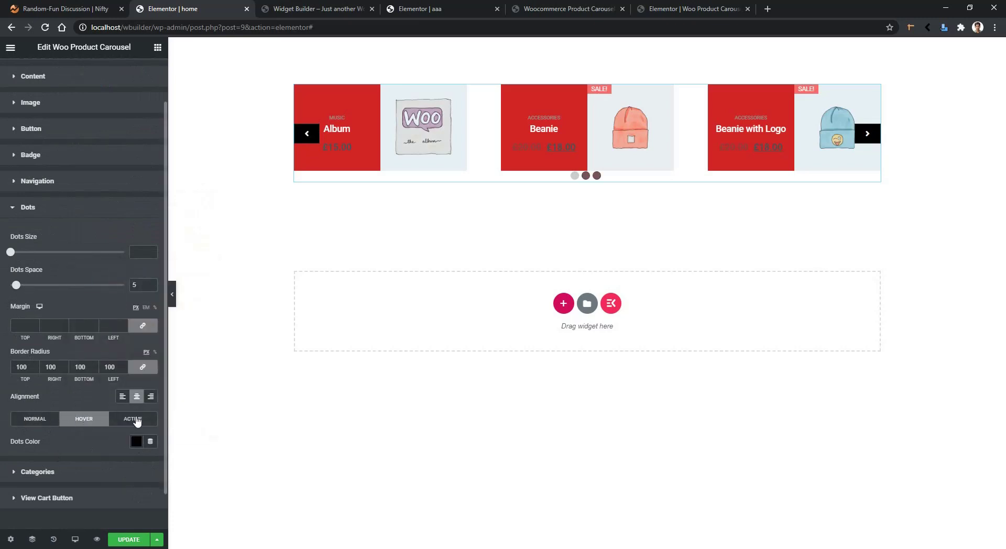
left_click(132, 418)
left_click(137, 441)
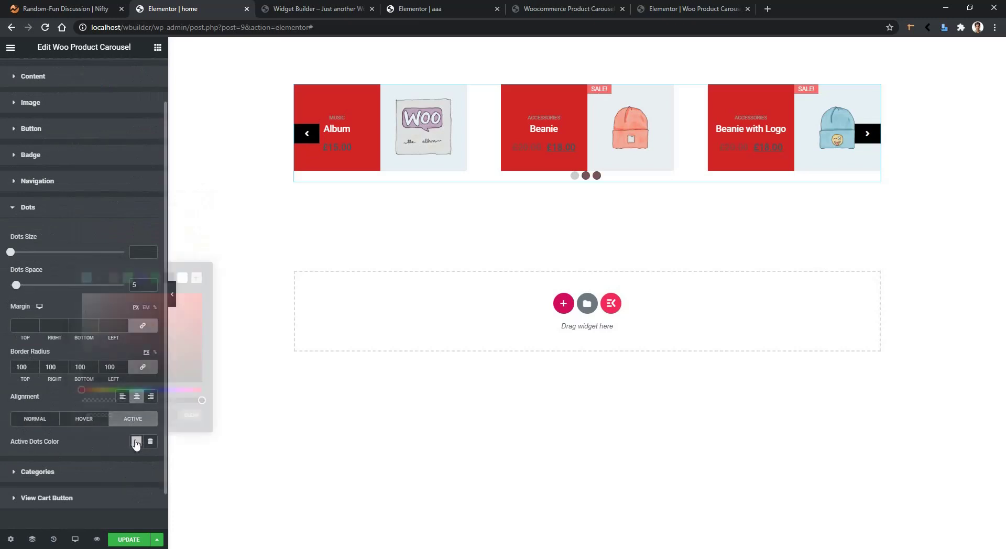
- Set the product category label colour to white
left_click(57, 476)
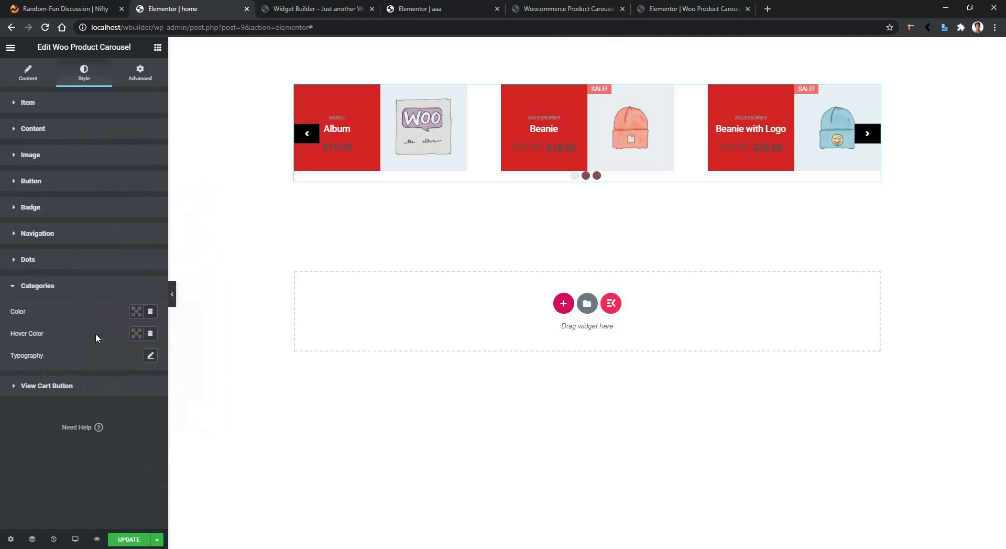
left_click(136, 311)
left_click(182, 336)
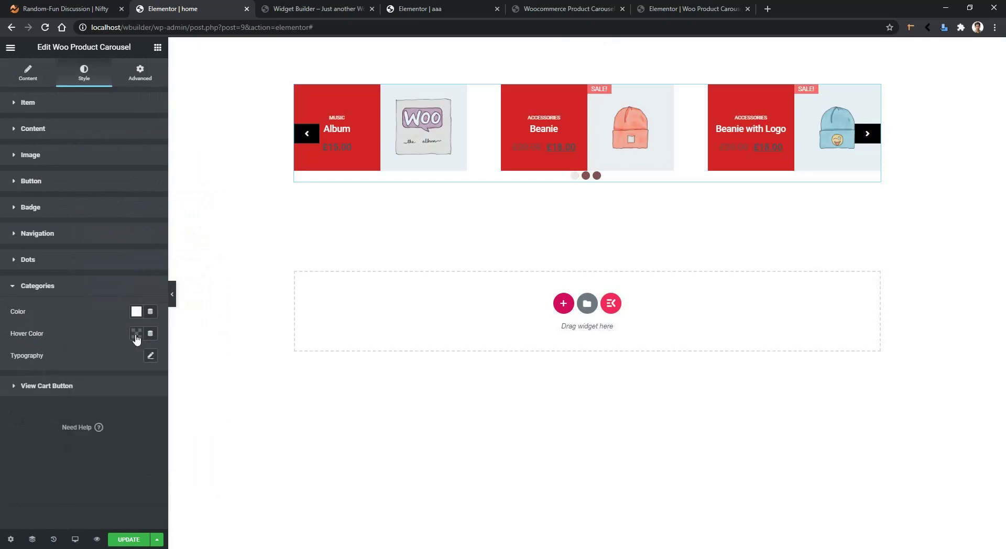